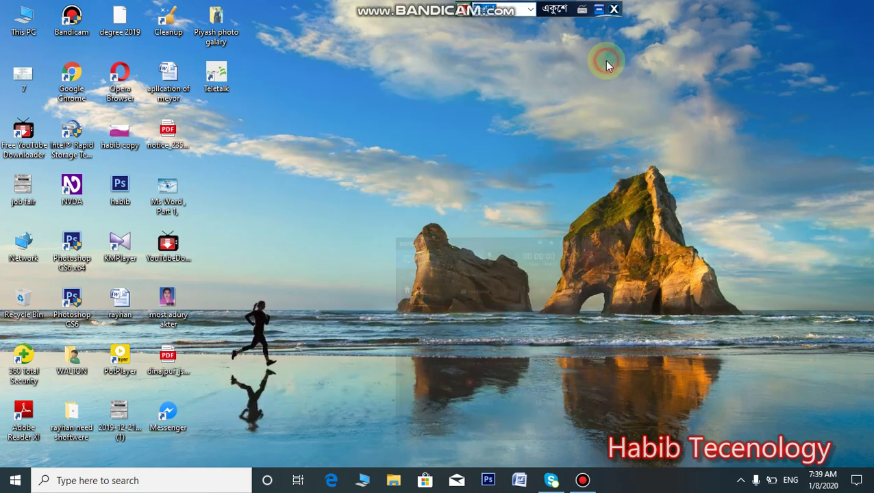
# Step: Start the screen recording and refresh the Windows 10 desktop
pyautogui.click(606, 63)
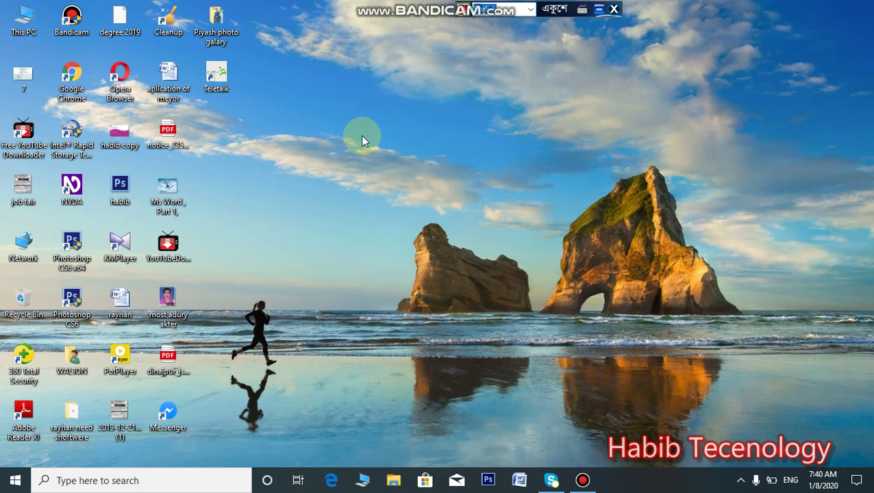
pyautogui.rightClick(394, 120)
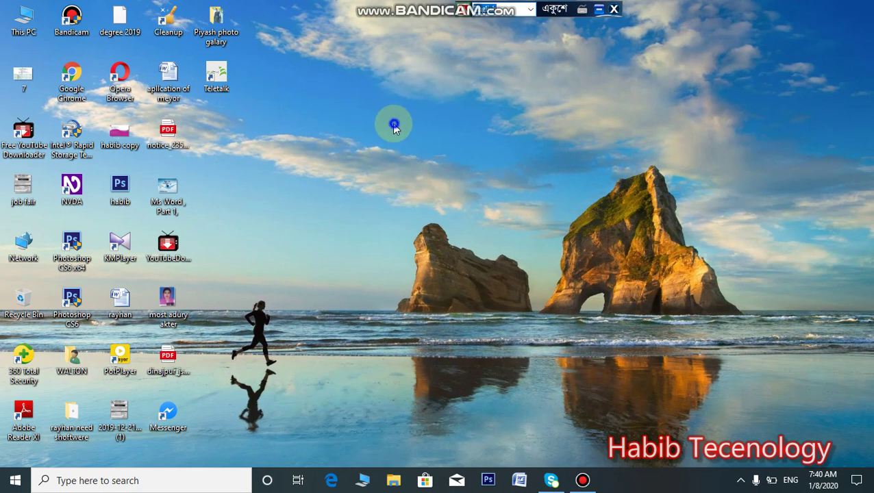
pyautogui.click(393, 101)
pyautogui.rightClick(393, 101)
pyautogui.click(444, 141)
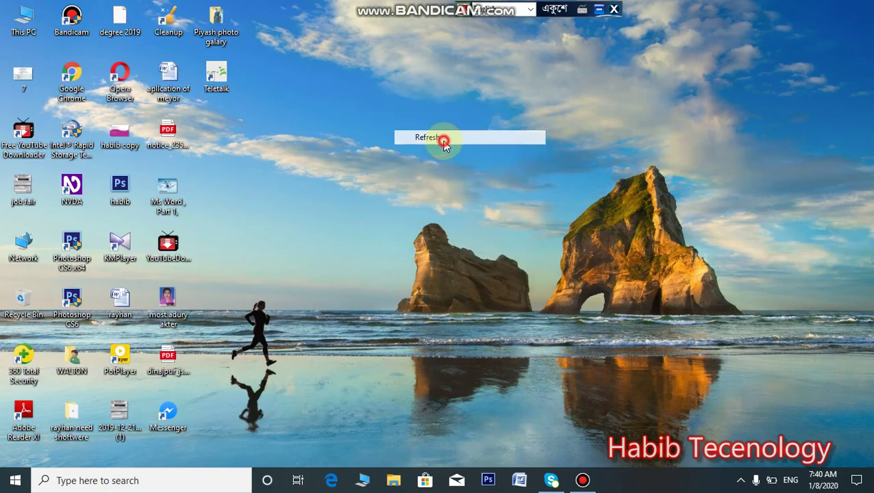
# Step: Search the Start menu for 'm' and launch Microsoft Office Word 2007
pyautogui.click(14, 479)
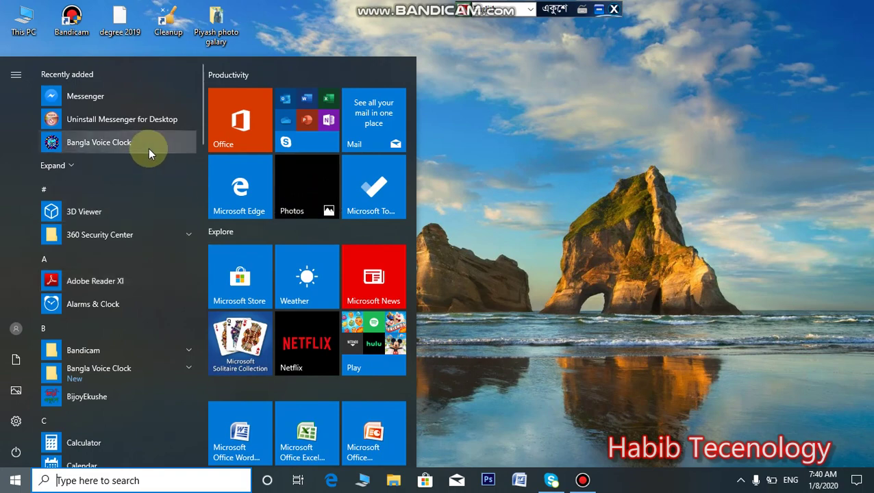
pyautogui.click(107, 477)
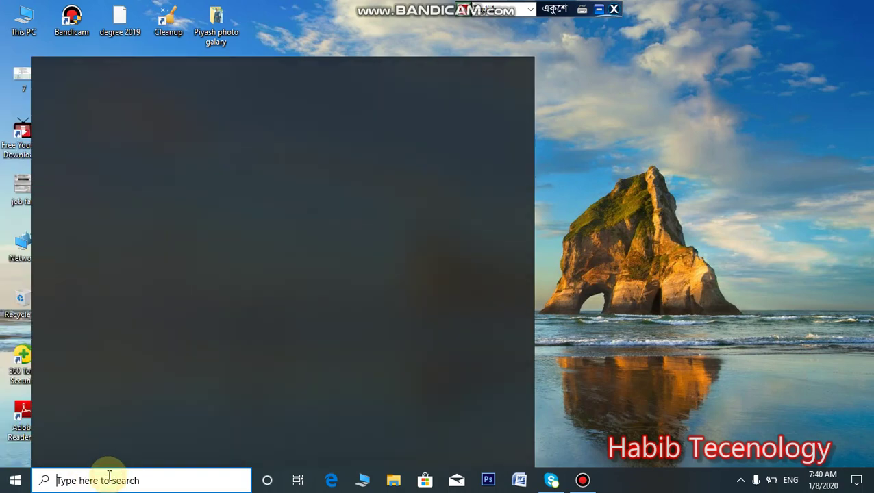
pyautogui.write('m')
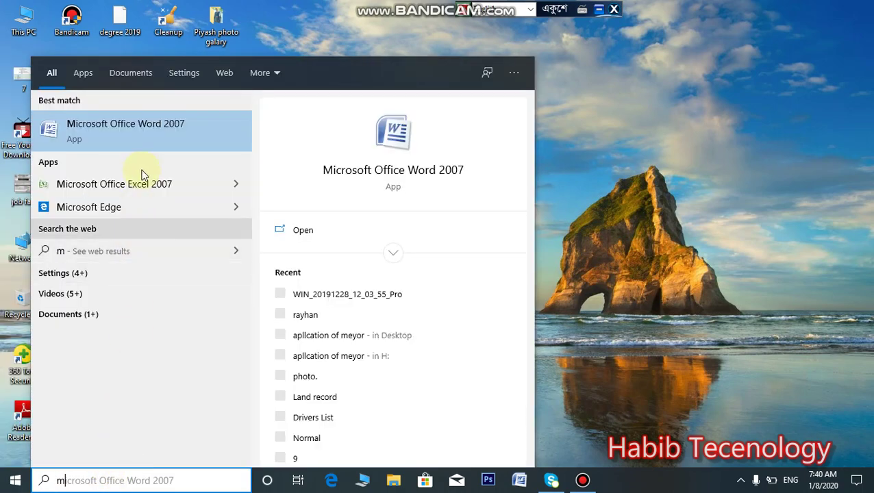
pyautogui.click(142, 134)
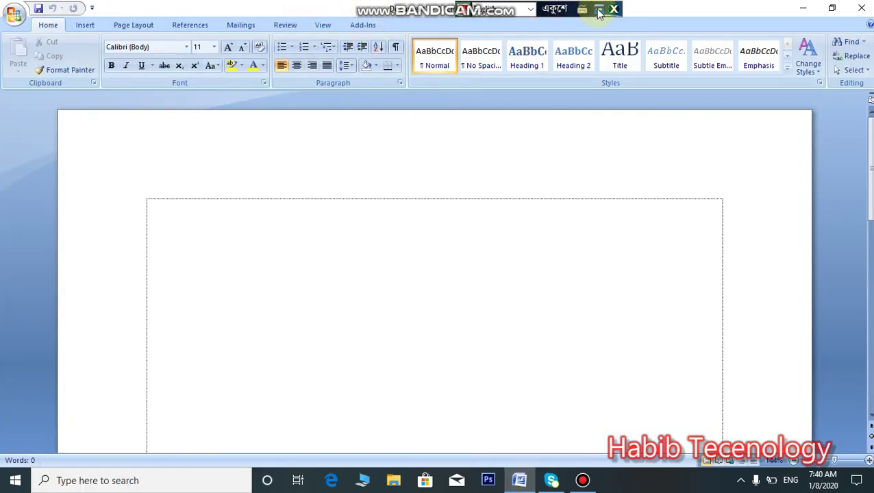
# Step: Hide the Bengali language bar and browse the Insert tab's Shapes gallery without choosing a shape
pyautogui.click(598, 9)
pyautogui.click(89, 25)
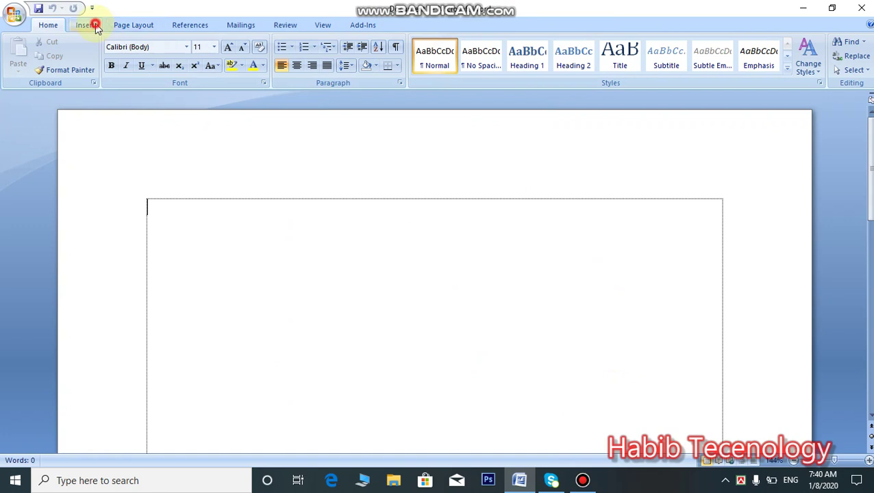
pyautogui.click(194, 58)
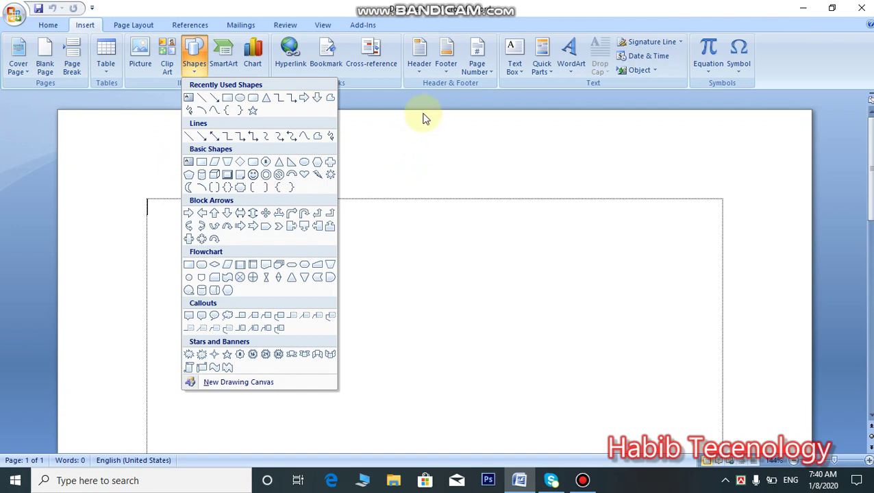
pyautogui.click(416, 146)
# Step: Scroll and click around the still-blank document page
pyautogui.scroll(-2, 441, 199)
pyautogui.scroll(2, 424, 161)
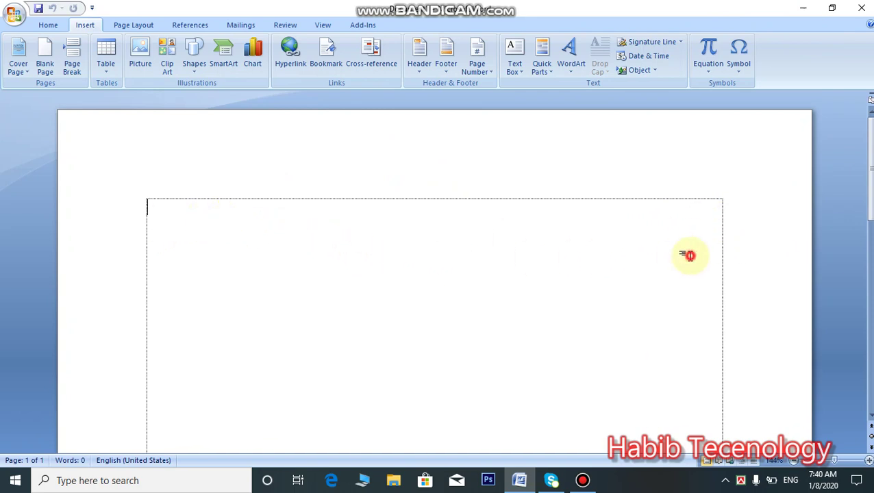
pyautogui.click(661, 197)
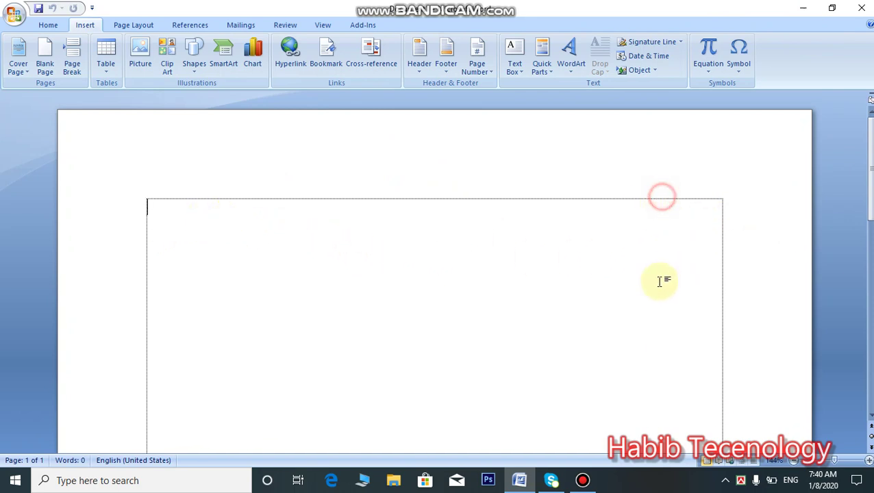
pyautogui.click(214, 395)
pyautogui.click(587, 369)
pyautogui.click(681, 166)
pyautogui.click(517, 327)
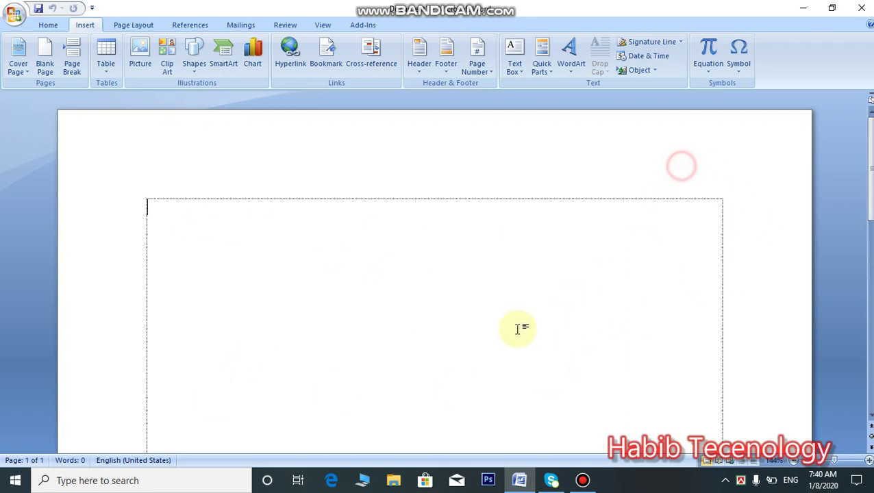
pyautogui.click(229, 357)
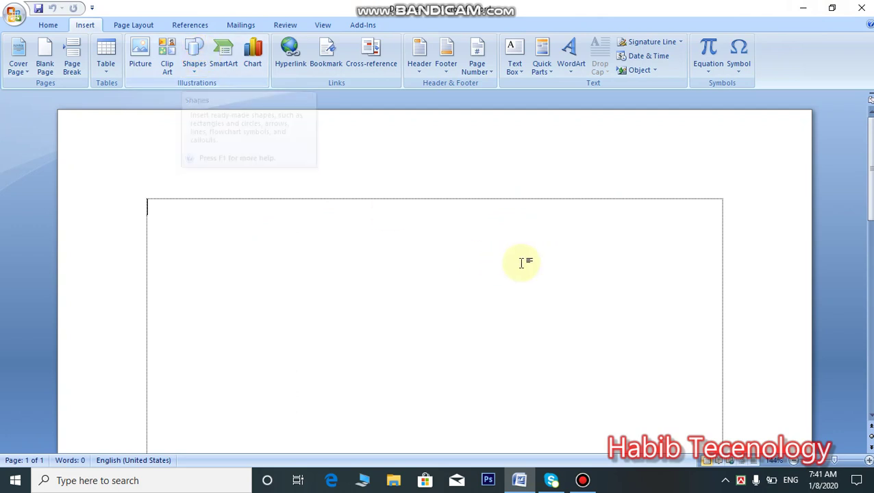
pyautogui.scroll(-2, 518, 253)
pyautogui.scroll(2, 425, 248)
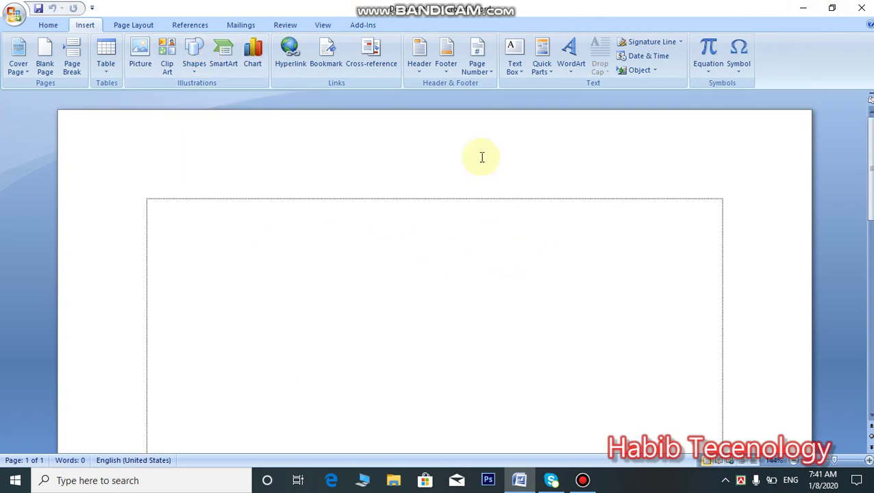
# Step: Draw a 0.52" by 3.85" horizontal scroll banner from Stars and Banners near the page top
pyautogui.click(194, 54)
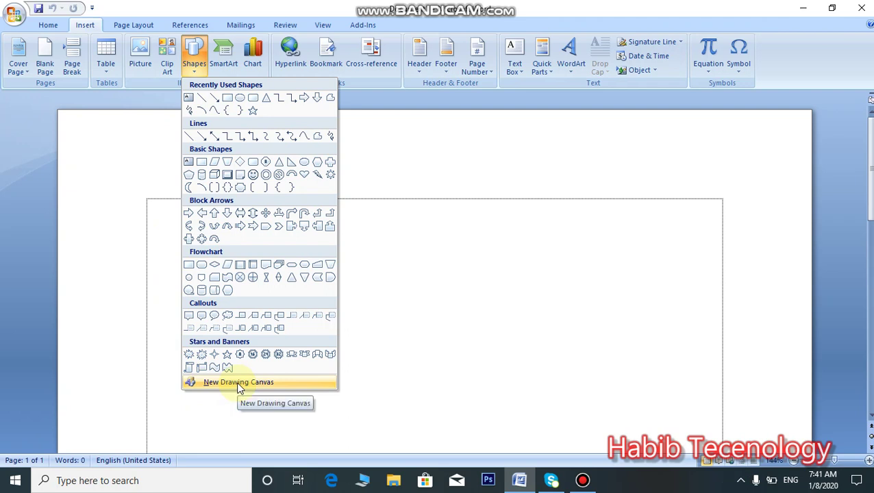
pyautogui.click(202, 370)
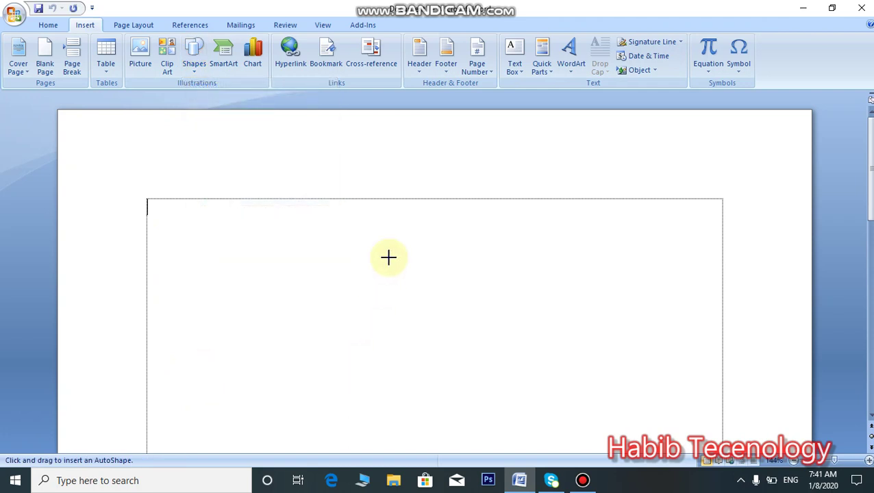
pyautogui.moveTo(266, 211)
pyautogui.mouseDown()
pyautogui.moveTo(445, 249)
pyautogui.moveTo(607, 253)
pyautogui.mouseUp()
pyautogui.press('Escape')
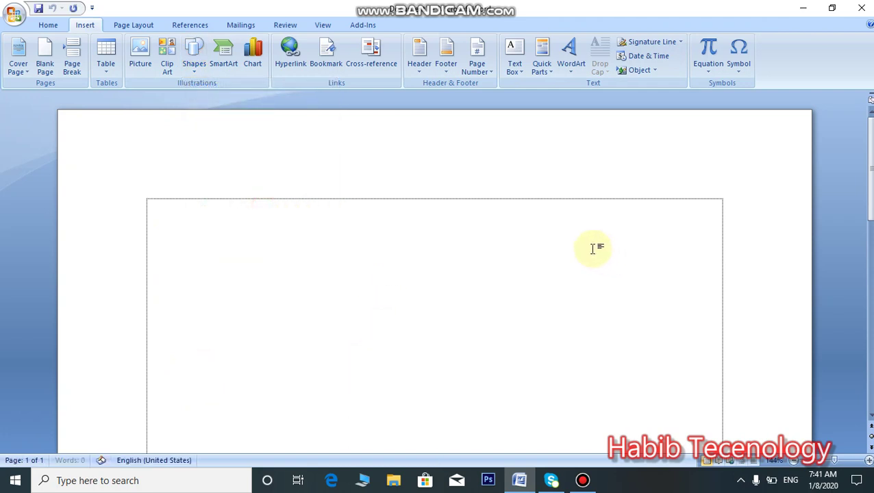
pyautogui.scroll(-3, 332, 310)
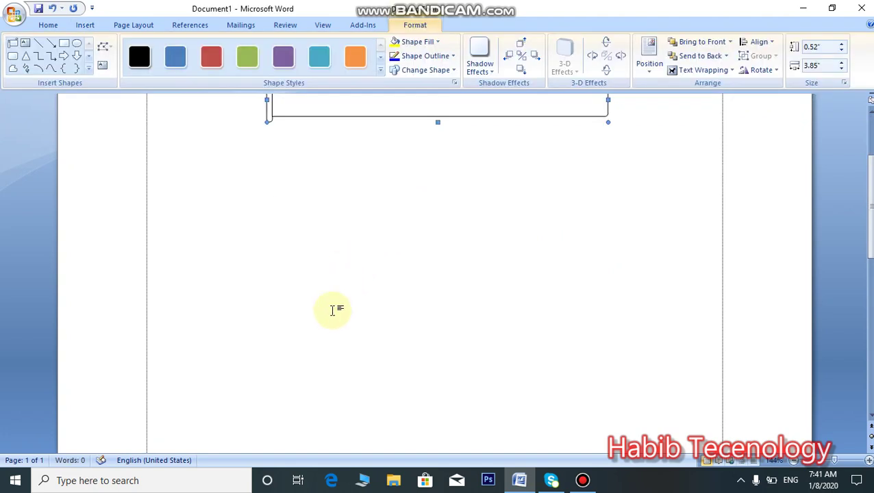
pyautogui.scroll(2, 333, 310)
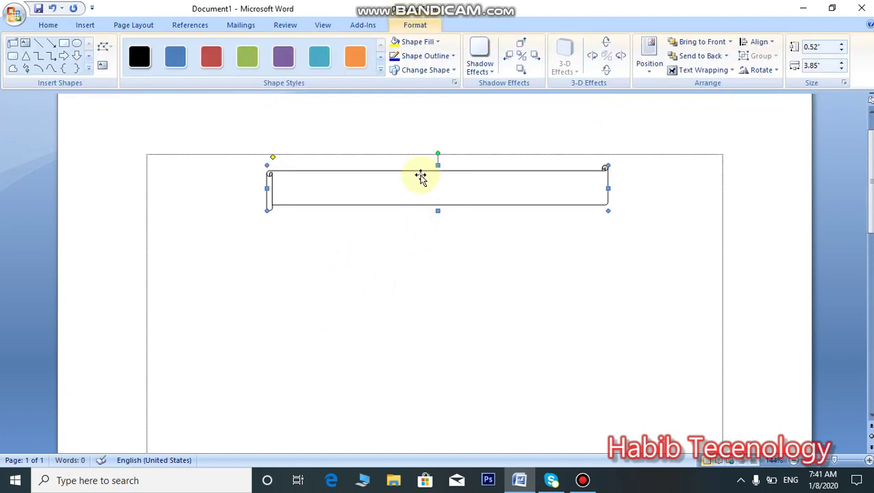
pyautogui.click(391, 263)
# Step: Make the banner hold text and switch to Bengali SutonnyMJ typing
pyautogui.rightClick(388, 193)
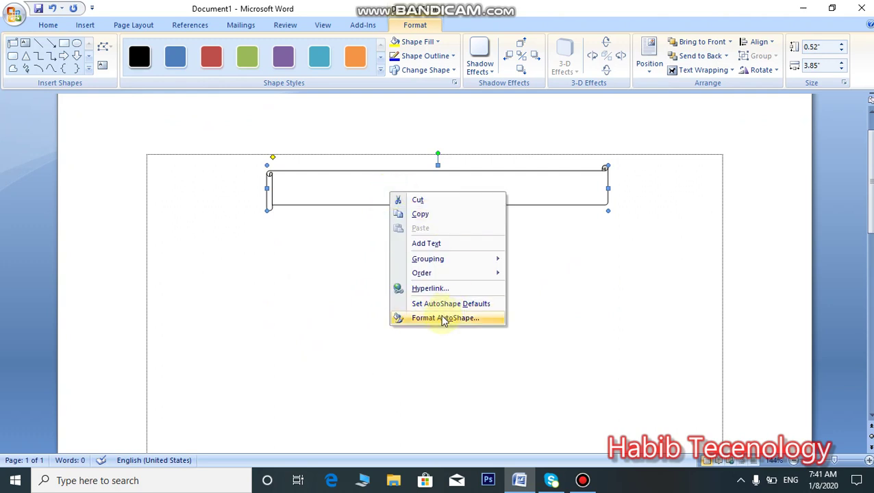
pyautogui.click(439, 245)
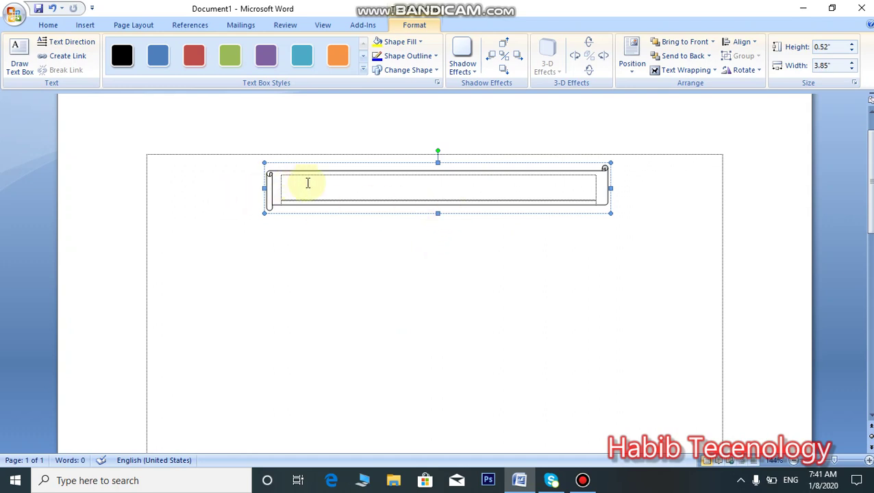
pyautogui.click(47, 25)
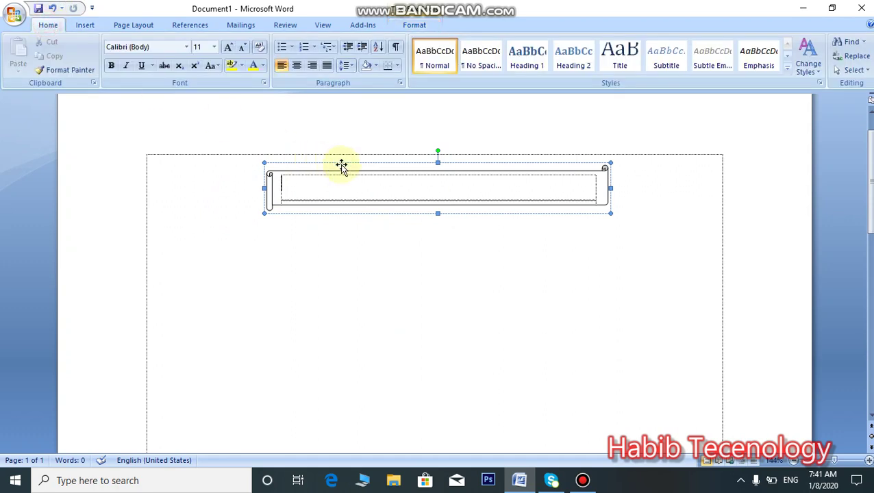
pyautogui.hotkey('ctrl', 'alt', 'b')
# Step: Type the title 'পাগলাপীর একাডেমী' in the banner, centre it, and reselect the banner
pyautogui.write('ক')
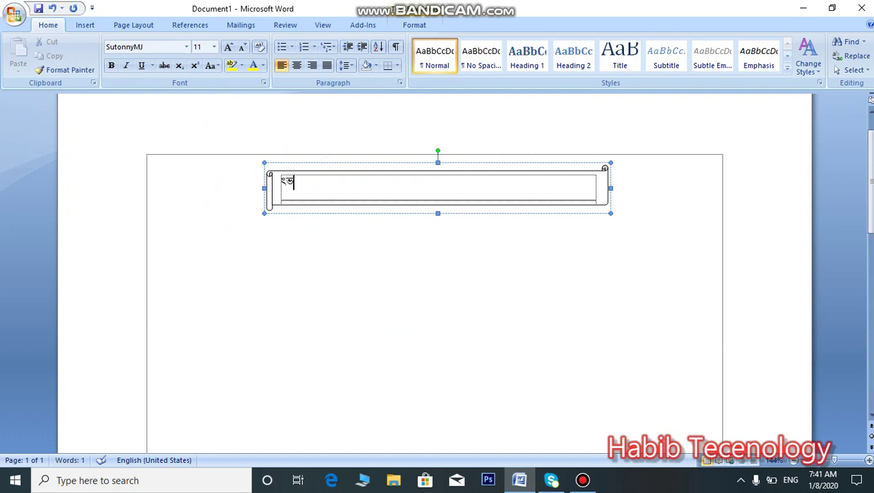
pyautogui.press('BackSpace')
pyautogui.write('প')
pyautogui.press('BackSpace')
pyautogui.press('BackSpace')
pyautogui.press('BackSpace')
pyautogui.press('BackSpace')
pyautogui.write('প')
pyautogui.write('কা')
pyautogui.write('লাপ')
pyautogui.write('ীর')
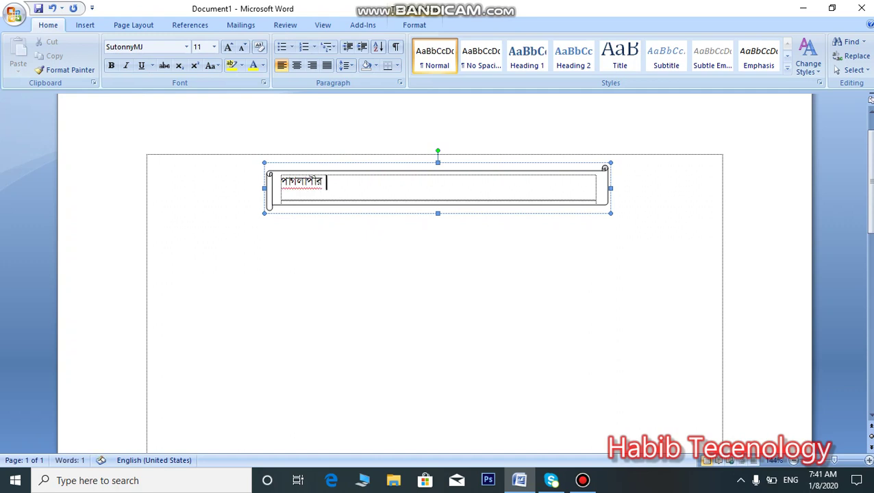
pyautogui.write(' এ')
pyautogui.press('BackSpace')
pyautogui.write('একা')
pyautogui.write('ডেম')
pyautogui.write('ী')
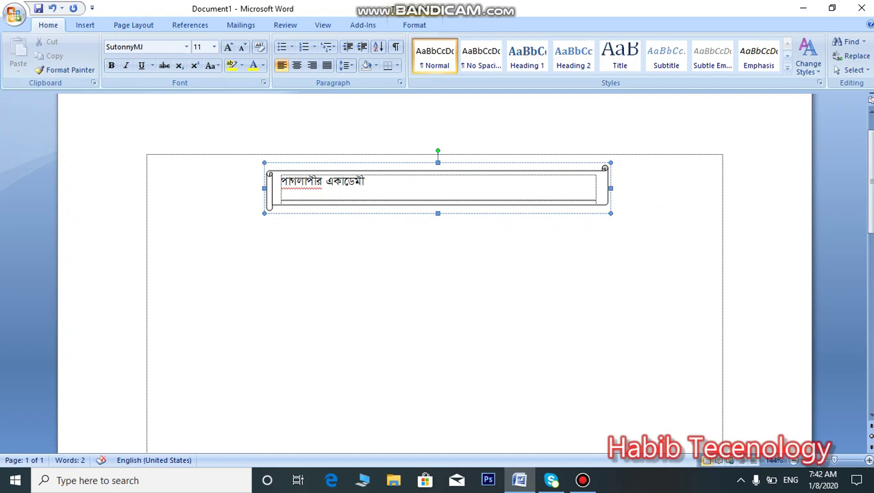
pyautogui.hotkey('ctrl', 'e')
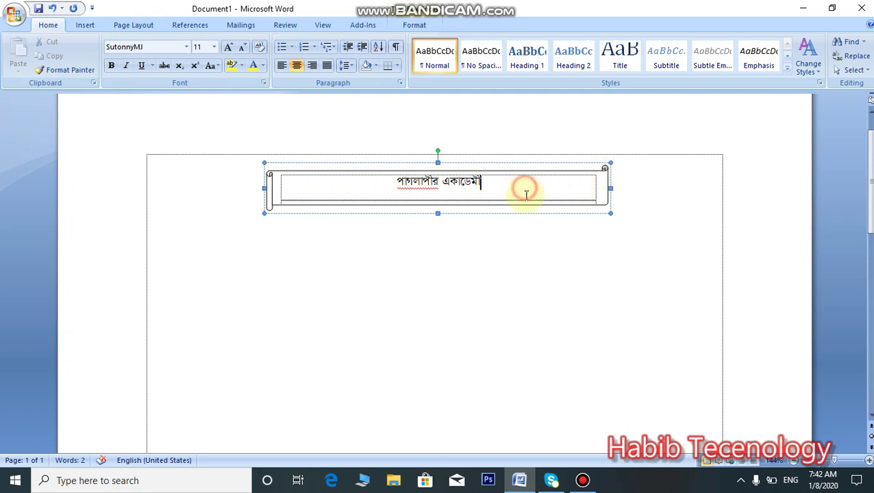
pyautogui.click(542, 233)
pyautogui.click(581, 180)
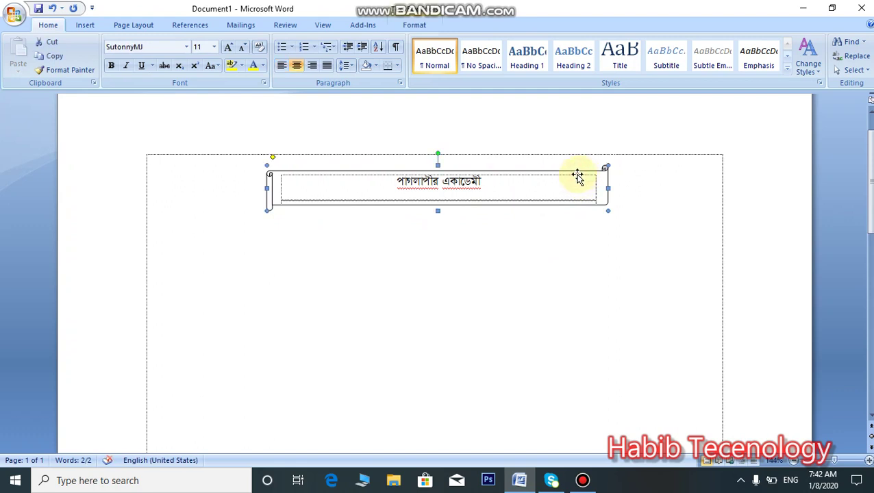
# Step: In Format AutoShape's Text Box tab, set left, right, top and bottom internal margins to 0
pyautogui.rightClick(574, 175)
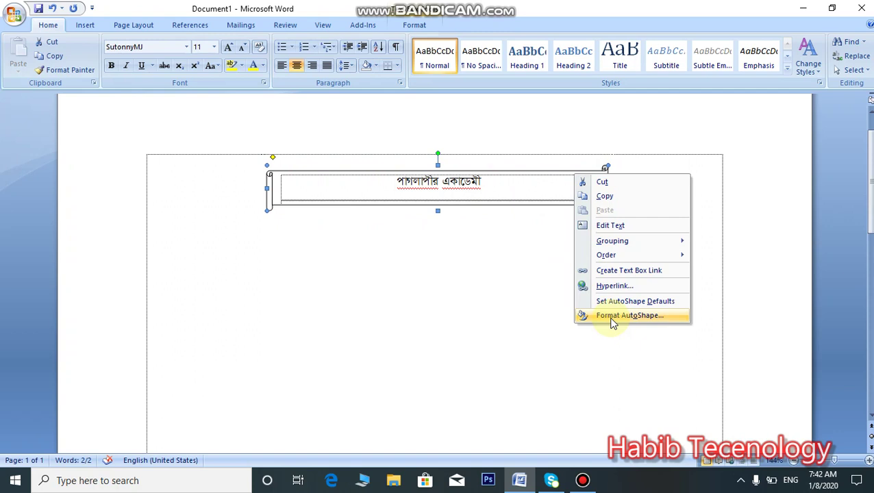
pyautogui.click(611, 319)
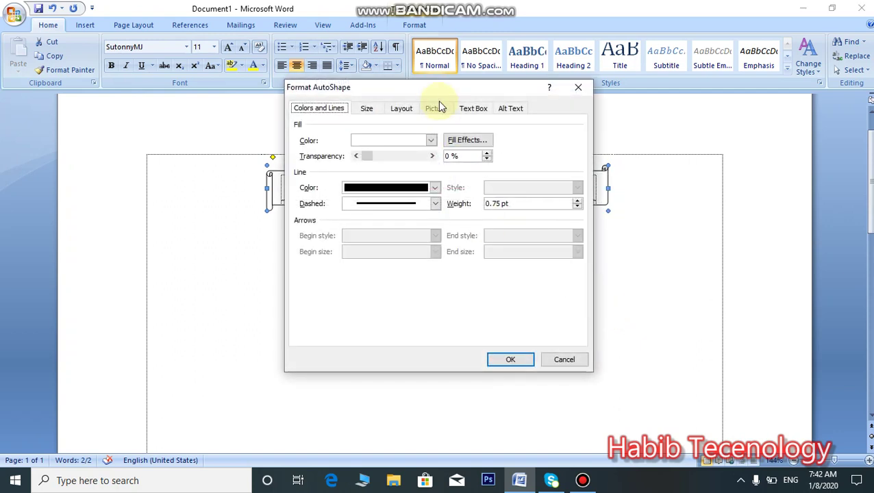
pyautogui.moveTo(497, 96); pyautogui.dragTo(708, 102)
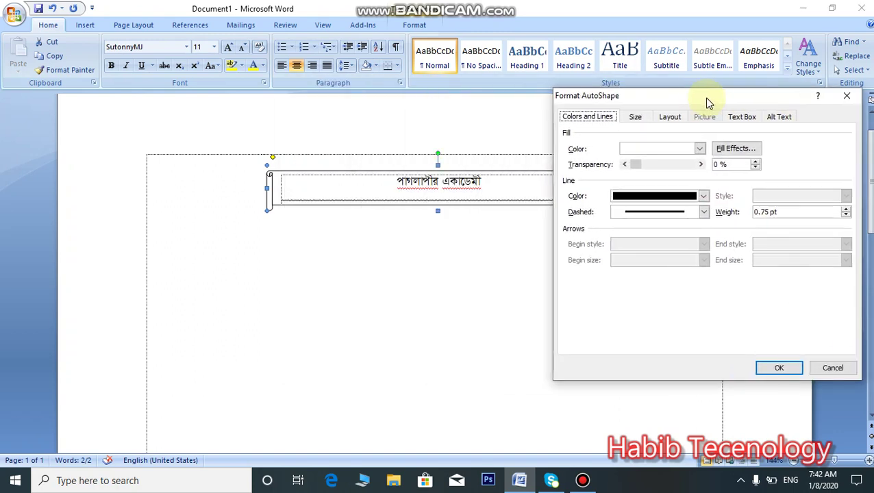
pyautogui.click(743, 117)
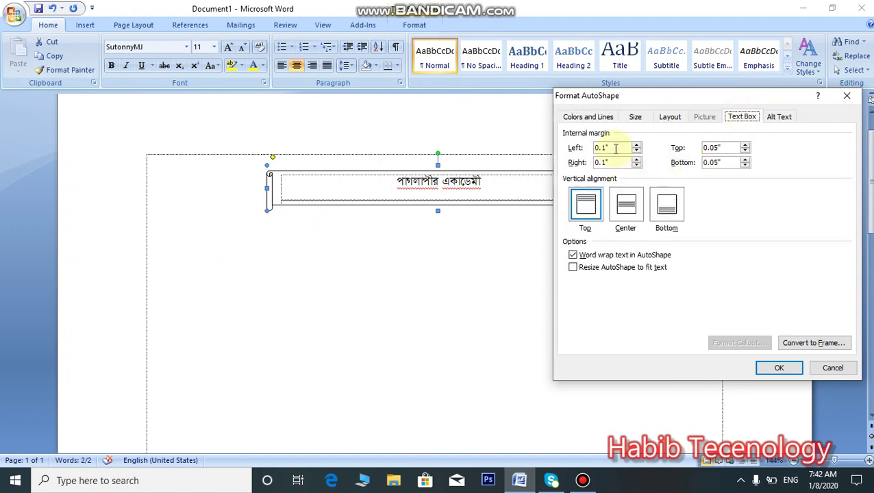
pyautogui.moveTo(617, 148); pyautogui.dragTo(537, 153)
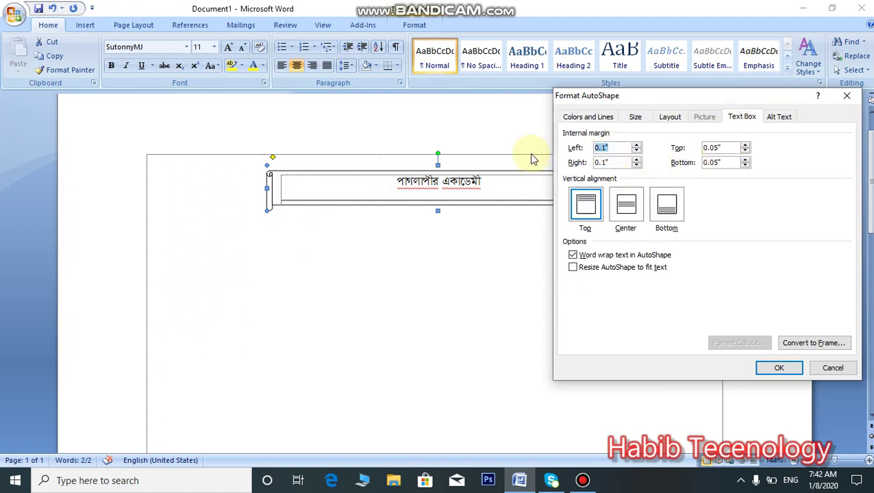
pyautogui.press('Tab')
pyautogui.write('0')
pyautogui.press('Tab')
pyautogui.write('0')
pyautogui.press('Tab')
pyautogui.write('0')
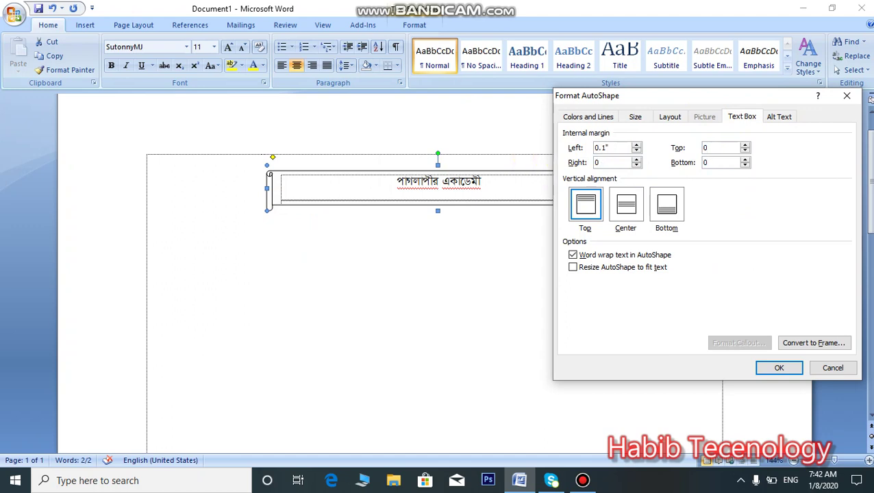
pyautogui.doubleClick(614, 147)
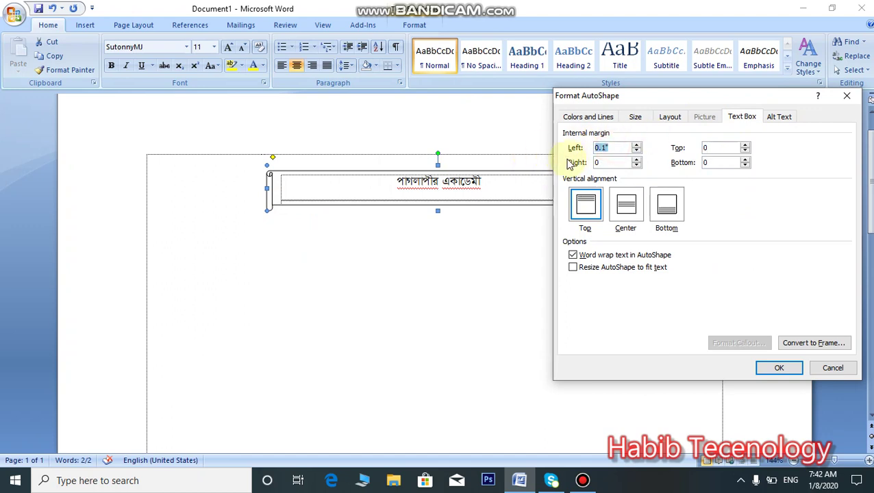
pyautogui.write('0')
pyautogui.click(781, 369)
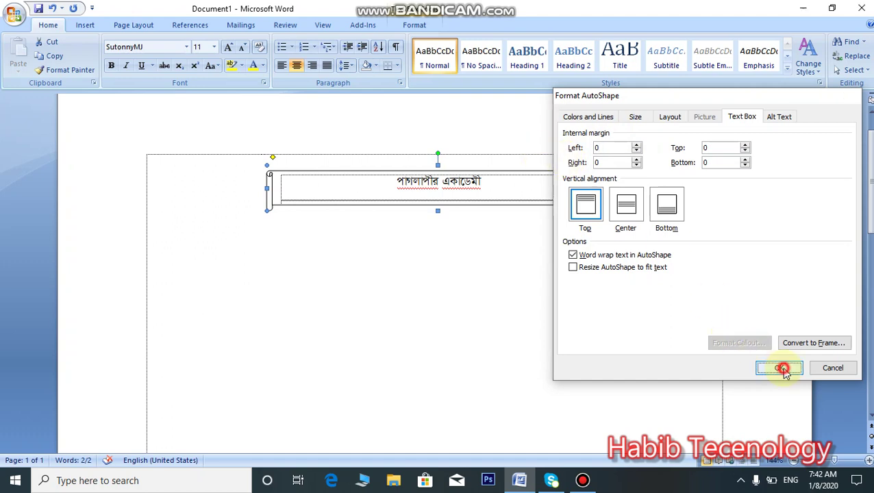
# Step: Click back into the banner and place the cursor after 'একাডেমী'
pyautogui.click(420, 272)
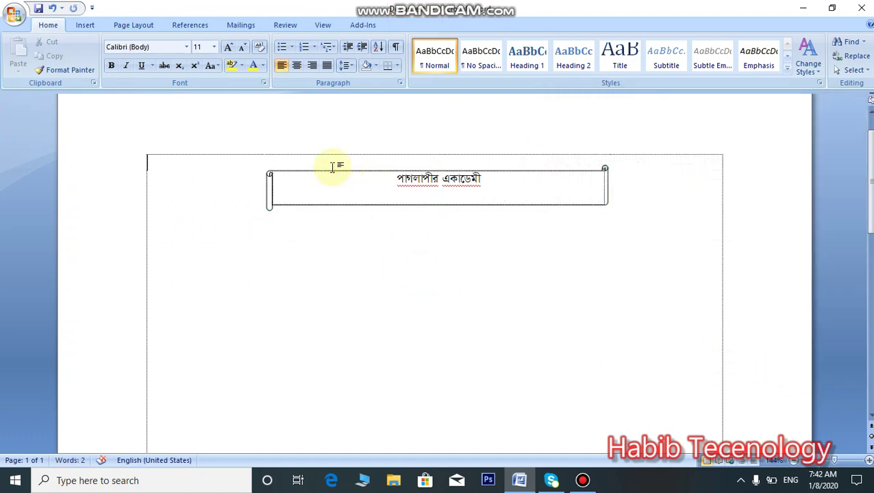
pyautogui.click(271, 198)
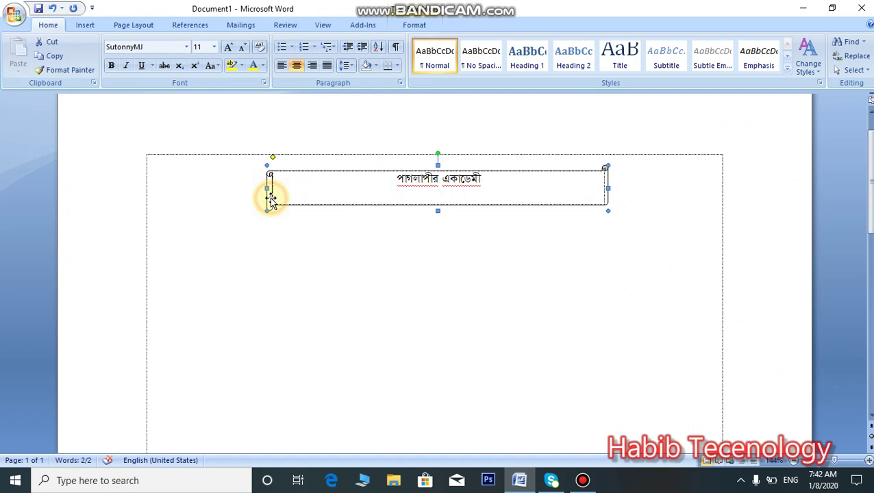
pyautogui.click(452, 250)
pyautogui.click(484, 179)
# Step: Select the Bengali title text and look at its formatting options
pyautogui.tripleClick(484, 179)
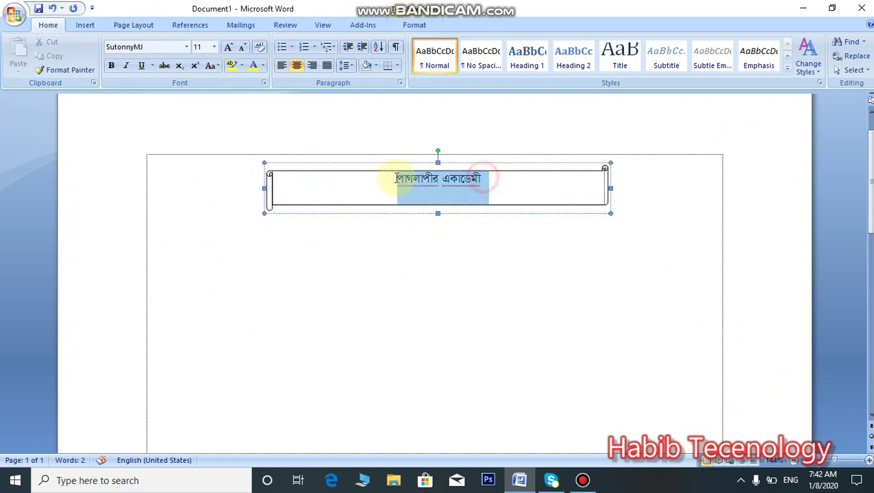
pyautogui.click(439, 189)
pyautogui.click(471, 254)
pyautogui.moveTo(482, 180); pyautogui.dragTo(386, 179)
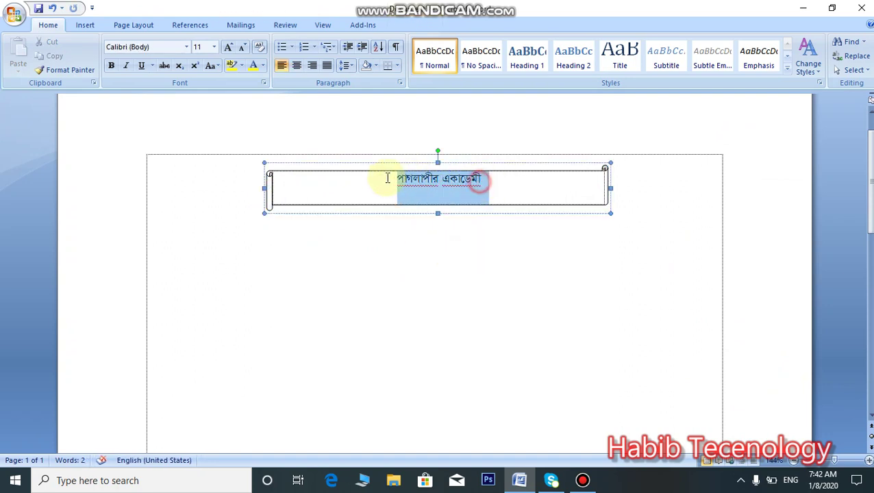
pyautogui.click(434, 234)
pyautogui.click(441, 180)
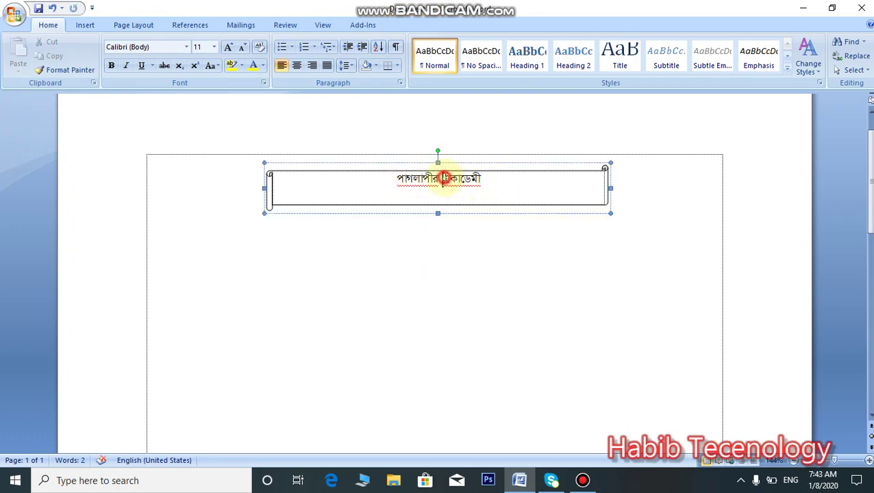
pyautogui.moveTo(482, 180); pyautogui.dragTo(386, 179)
pyautogui.hotkey('ctrl', 'c')
pyautogui.rightClick(436, 190)
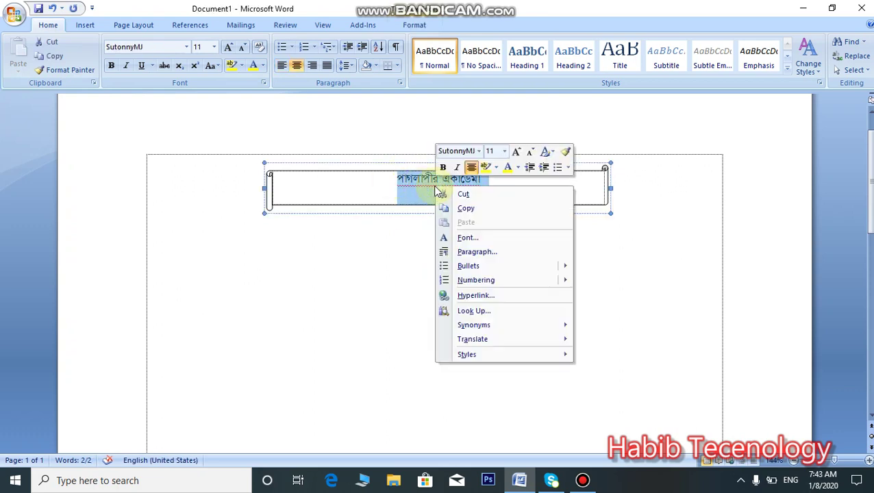
pyautogui.click(398, 252)
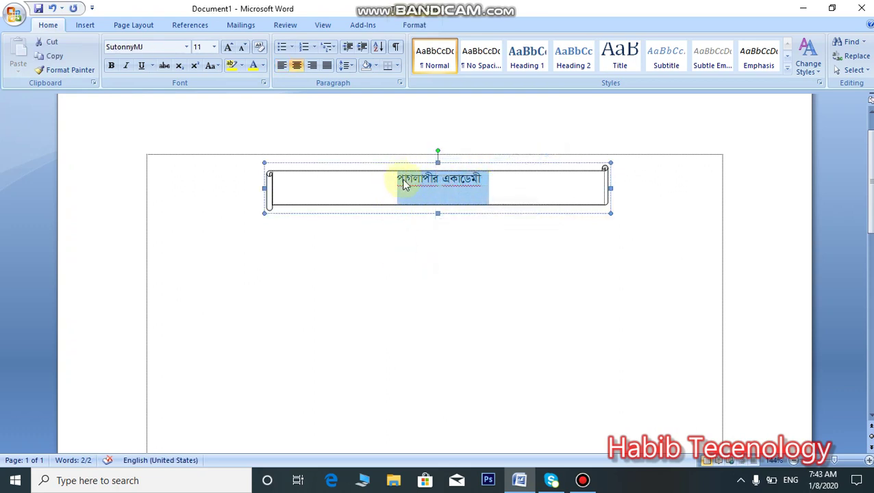
# Step: Push the title down a line with Enter so it drops out of view
pyautogui.click(396, 179)
pyautogui.press('Return')
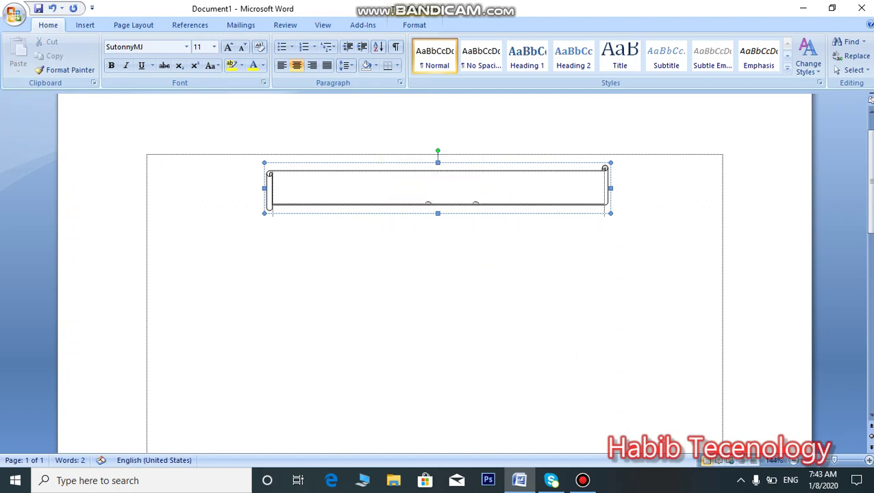
pyautogui.press('BackSpace')
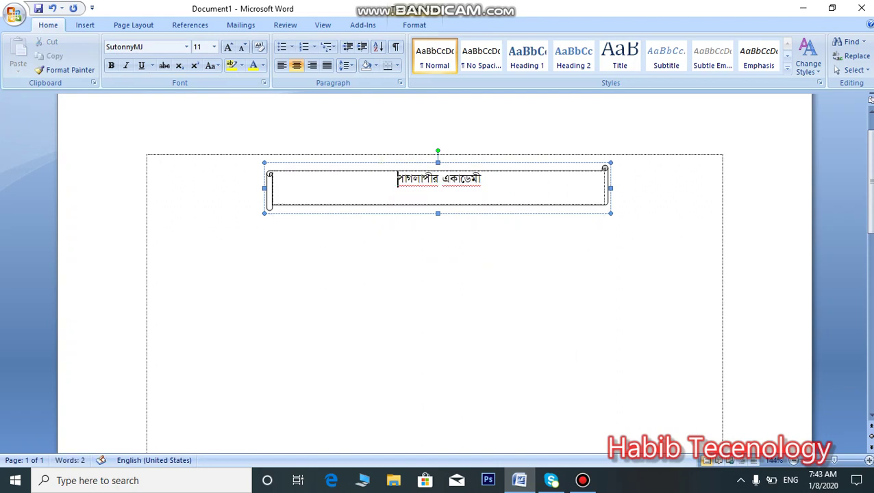
pyautogui.press('Return')
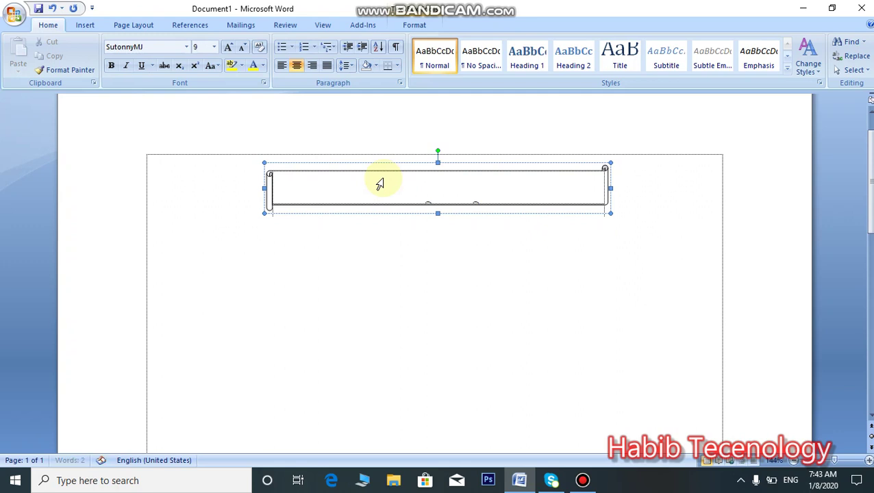
# Step: Paste the title back into the banner, remove the blank line, and centre it
pyautogui.doubleClick(400, 185)
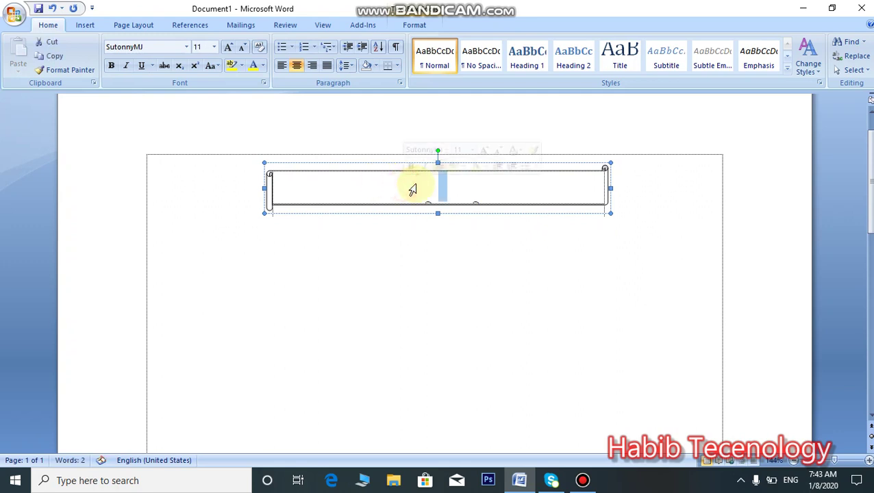
pyautogui.click(452, 201)
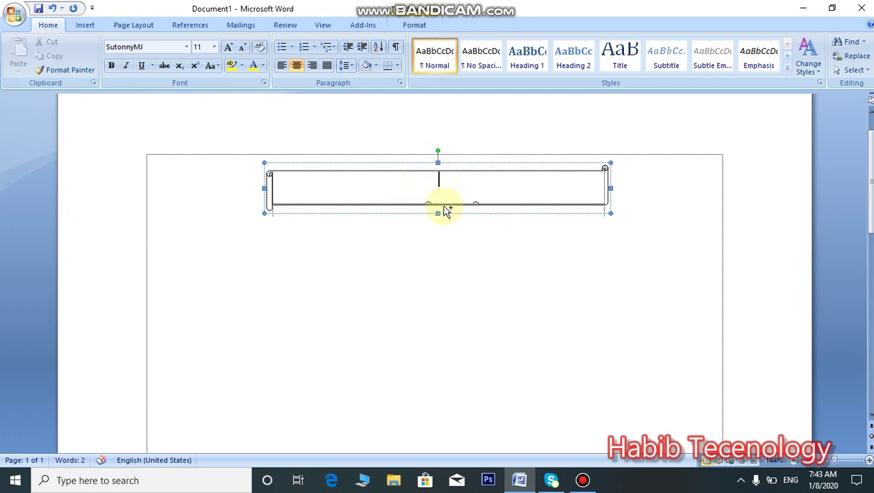
pyautogui.hotkey('ctrl', 'v')
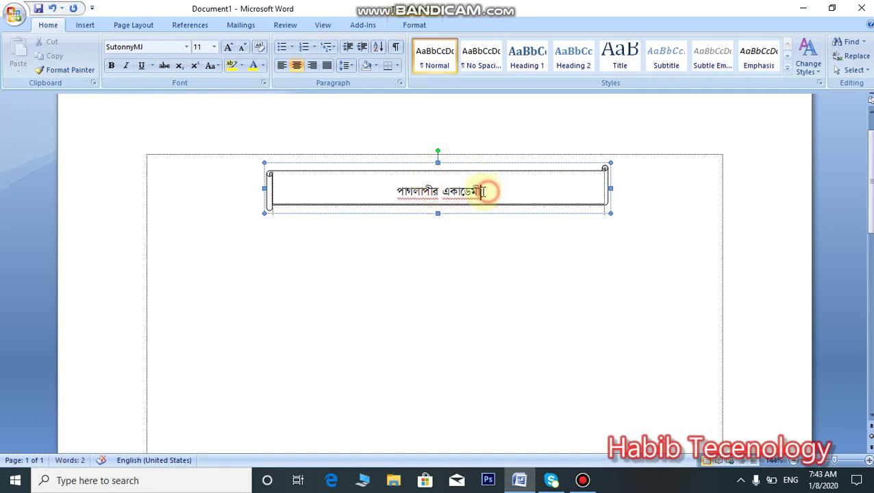
pyautogui.moveTo(487, 190); pyautogui.dragTo(357, 192)
pyautogui.click(548, 190)
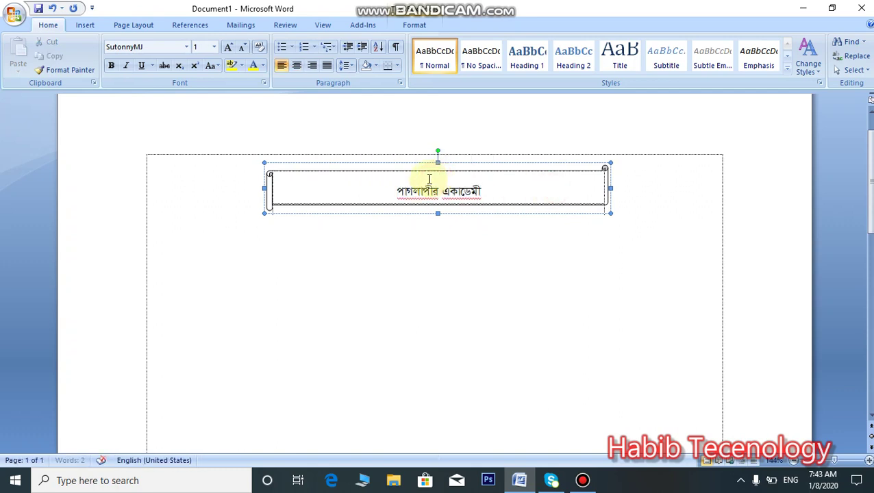
pyautogui.click(396, 191)
pyautogui.press('BackSpace')
pyautogui.press('BackSpace')
pyautogui.press('BackSpace')
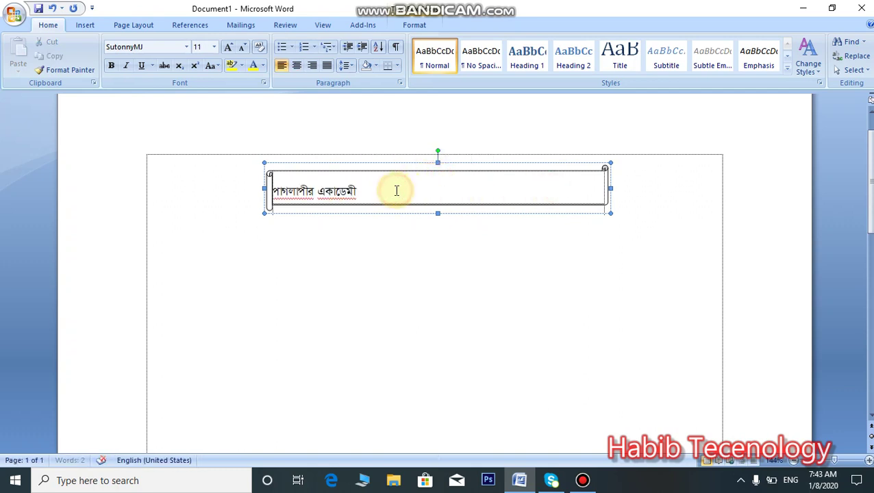
pyautogui.press('BackSpace')
pyautogui.hotkey('ctrl', 'e')
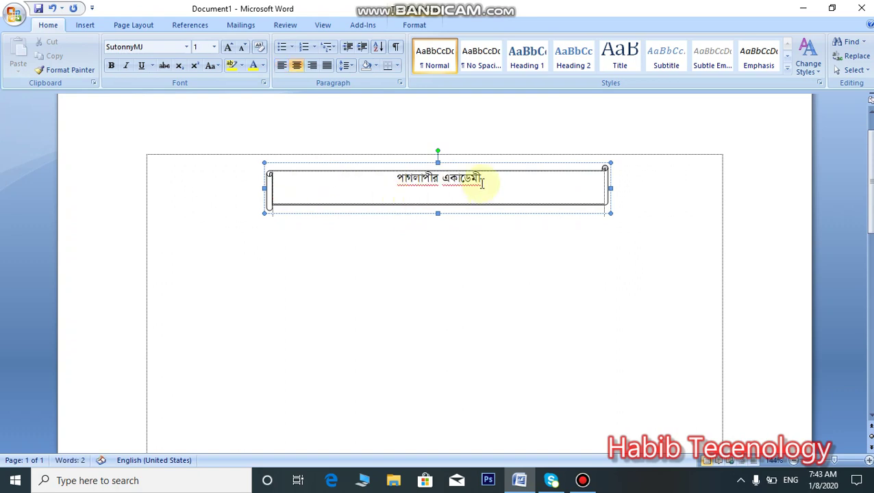
# Step: Enlarge the Bengali title to 19 pt with Ctrl+] and check the result
pyautogui.moveTo(487, 178); pyautogui.dragTo(409, 184)
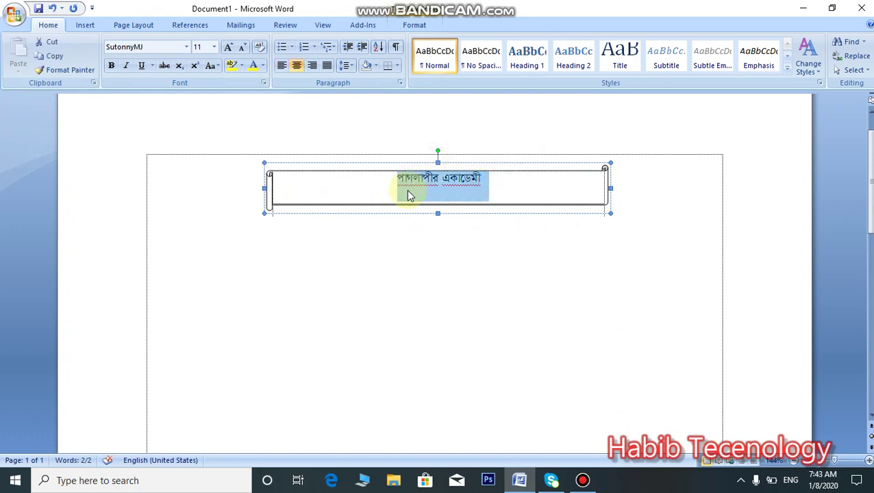
pyautogui.hotkey('ctrl', ']')
pyautogui.hotkey('ctrl', ']')
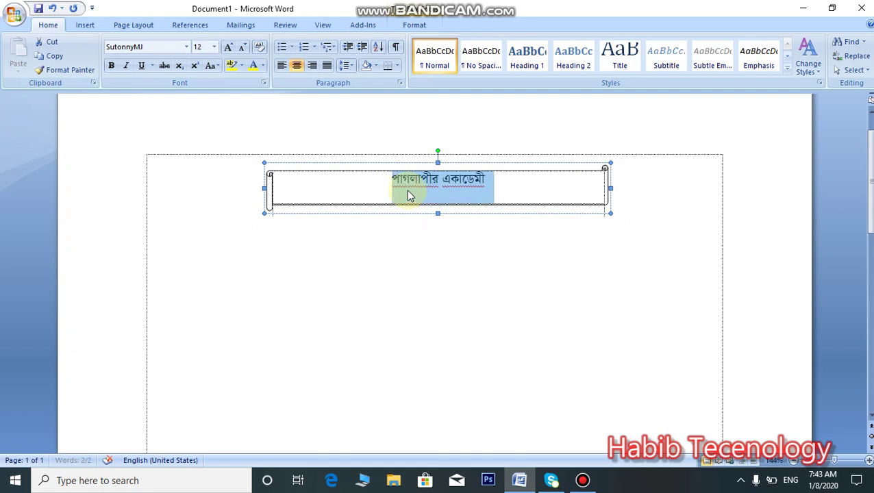
pyautogui.hotkey('ctrl', ']')
pyautogui.hotkey('ctrl', ']')
pyautogui.hotkey('ctrl', ']')
pyautogui.hotkey('ctrl', ']')
pyautogui.hotkey('ctrl', ']')
pyautogui.hotkey('ctrl', ']')
pyautogui.click(523, 237)
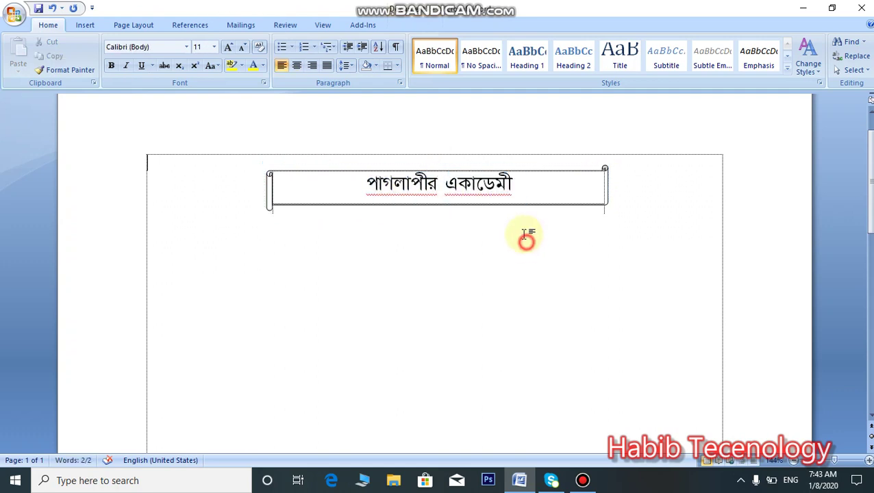
pyautogui.click(516, 184)
pyautogui.click(617, 283)
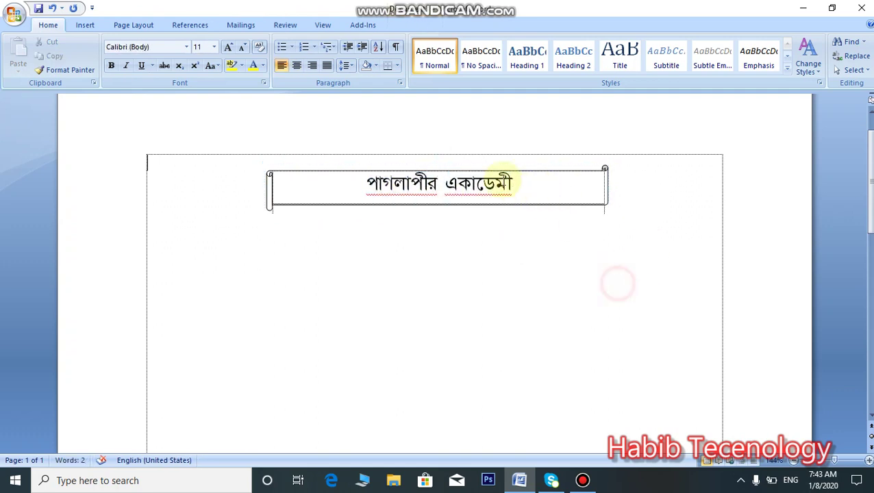
pyautogui.click(555, 172)
pyautogui.click(566, 253)
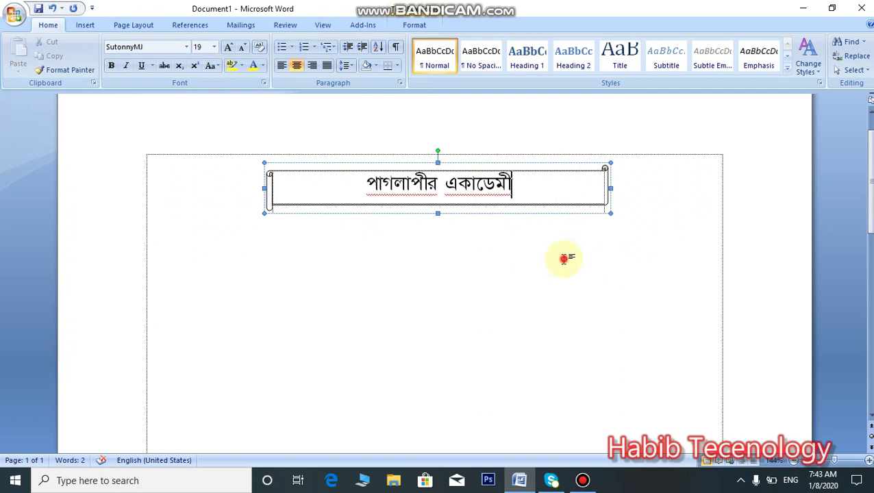
# Step: Fill the banner navy blue and give it a green outline
pyautogui.click(571, 173)
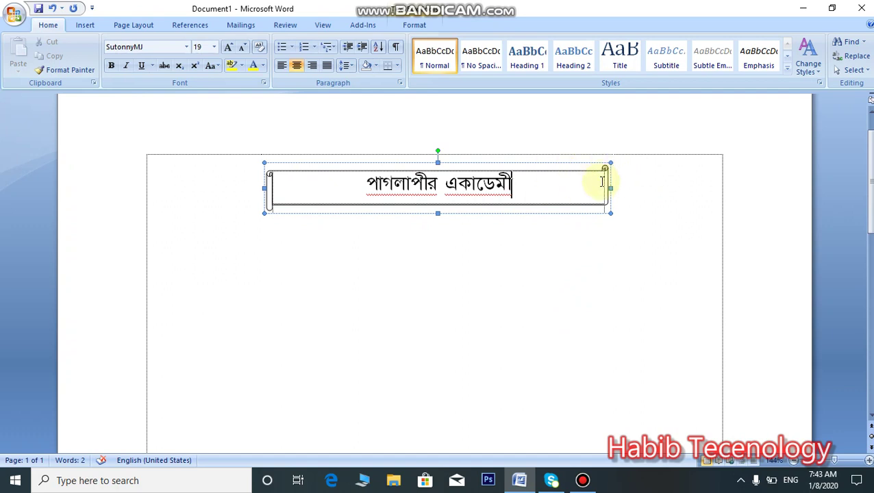
pyautogui.click(416, 25)
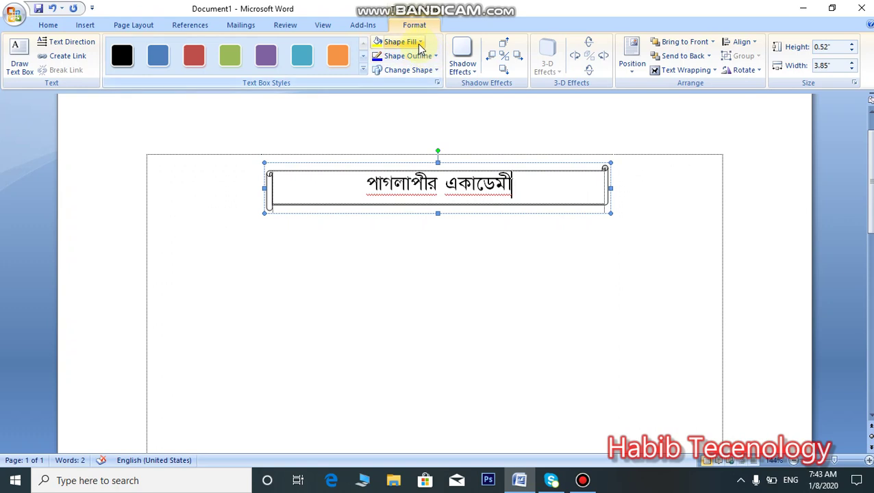
pyautogui.click(417, 42)
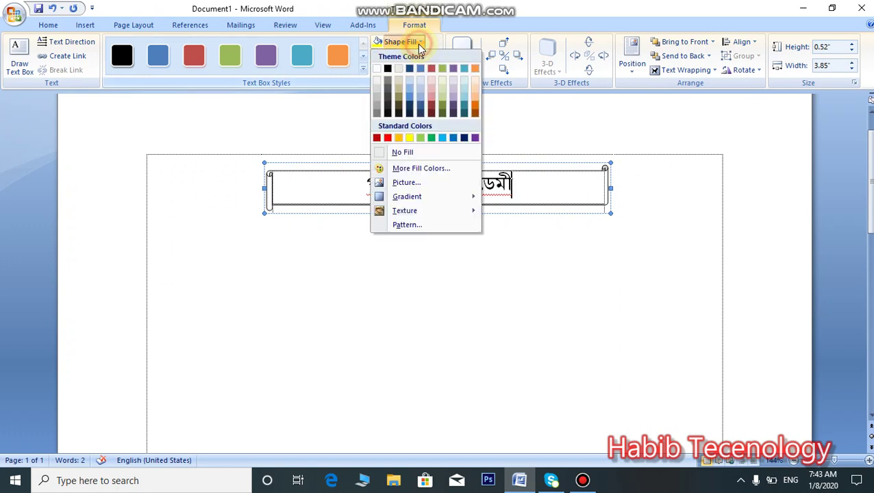
pyautogui.click(464, 139)
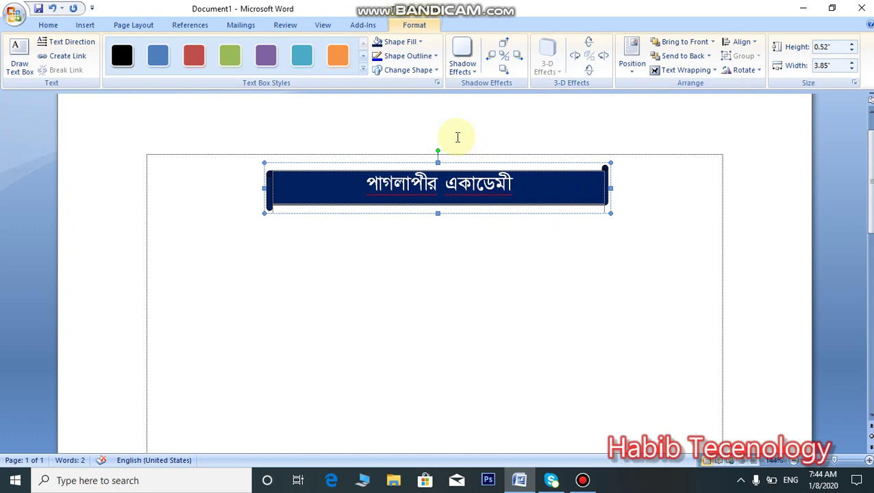
pyautogui.click(436, 56)
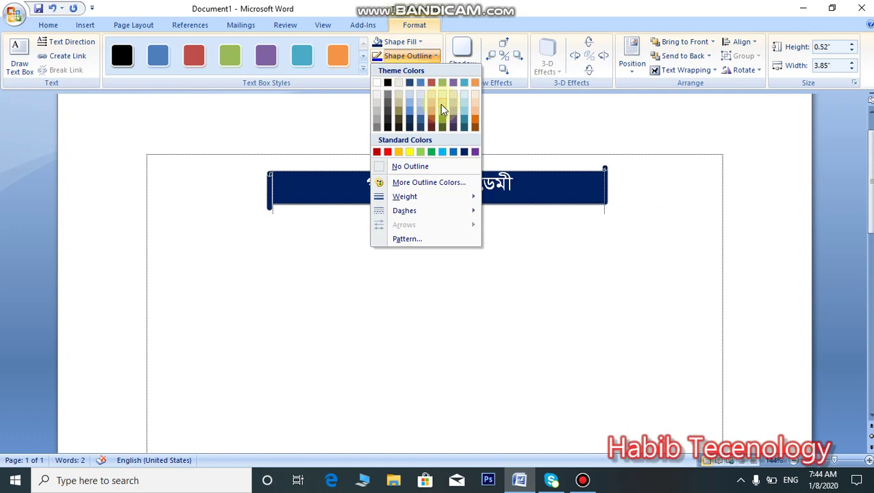
pyautogui.click(434, 151)
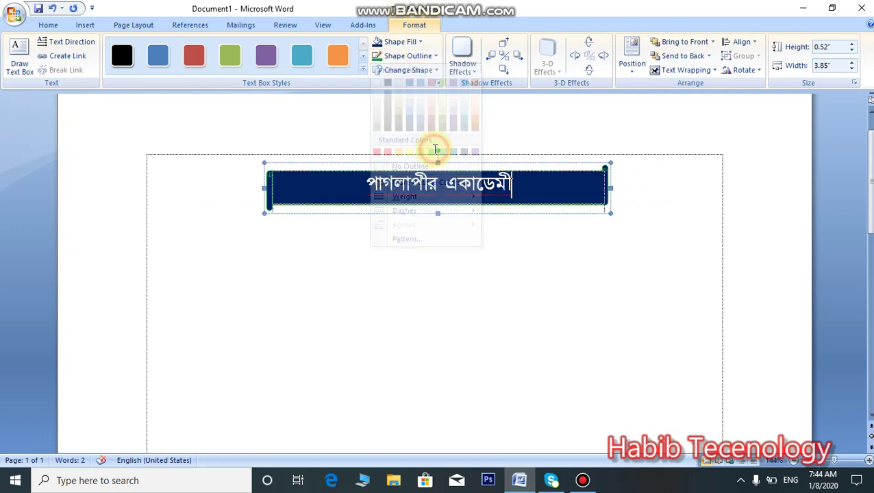
pyautogui.click(460, 300)
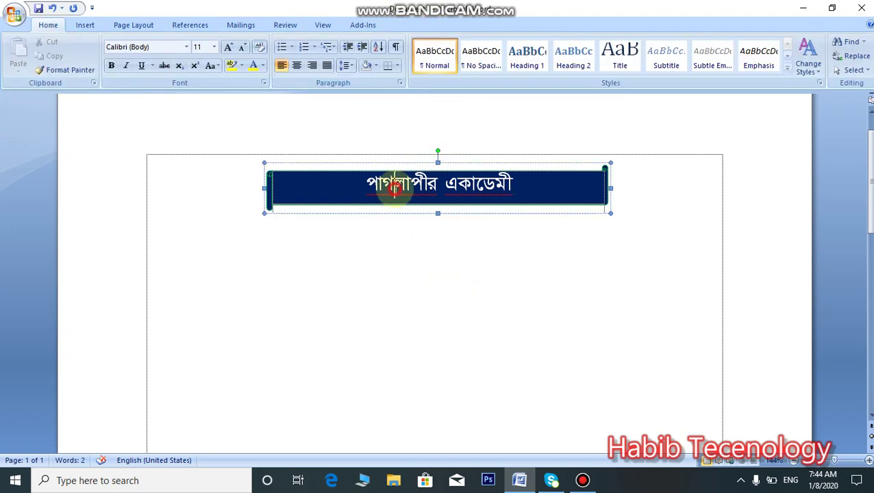
# Step: Make the banner's green outline a dotted line
pyautogui.click(563, 181)
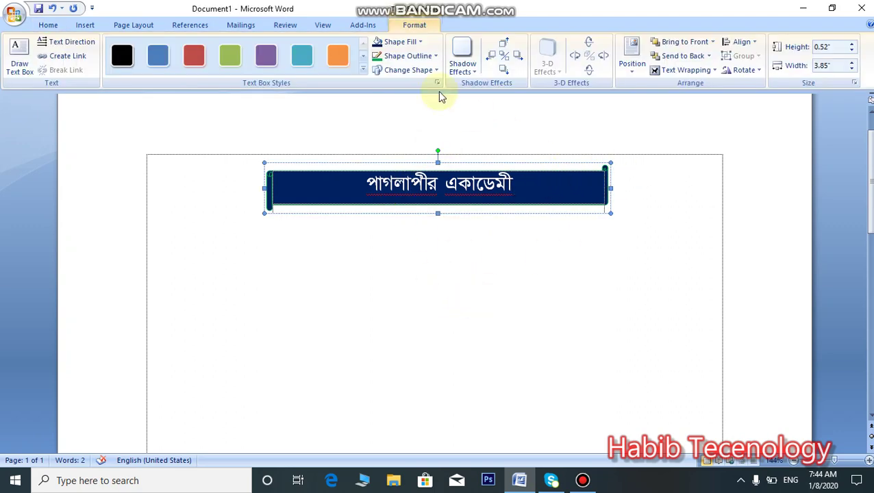
pyautogui.click(435, 56)
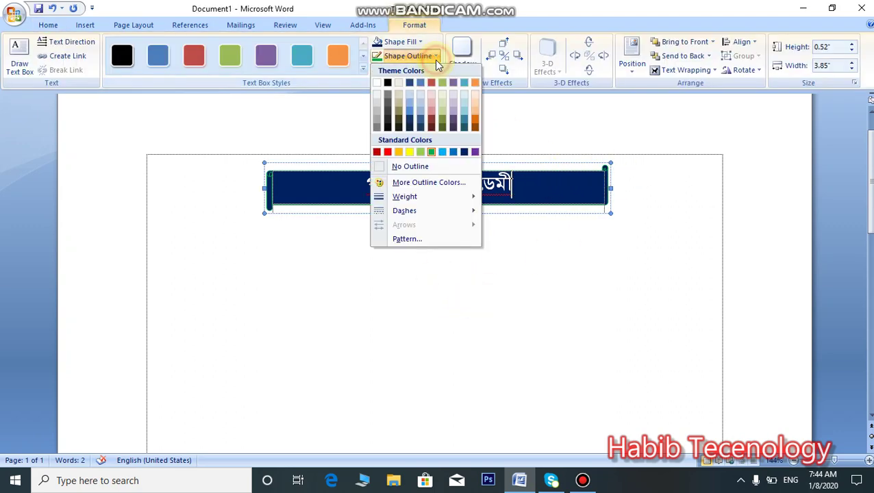
pyautogui.click(421, 211)
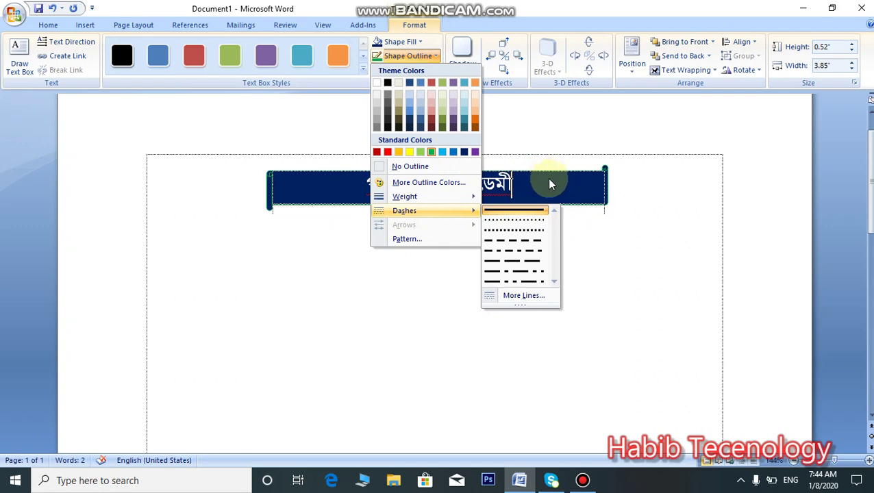
pyautogui.click(521, 220)
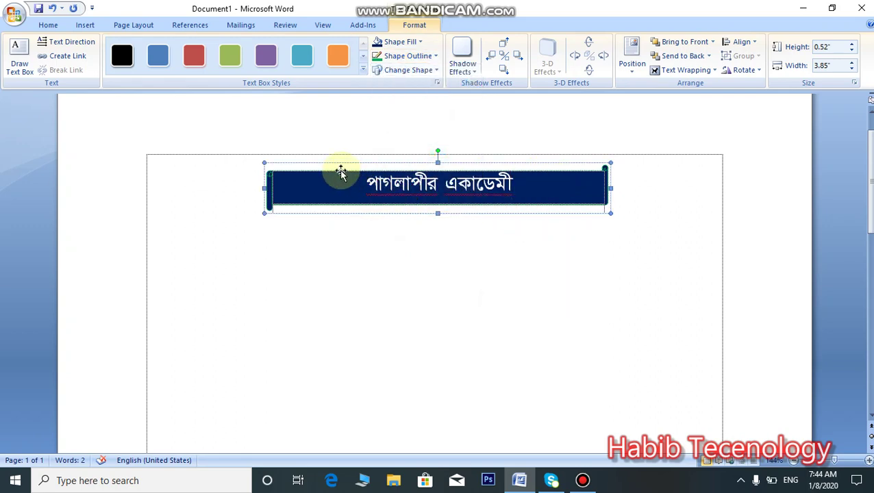
pyautogui.click(336, 247)
pyautogui.click(324, 204)
# Step: Set the dotted outline weight to 6 pt, then thin it to ¼ pt
pyautogui.click(552, 189)
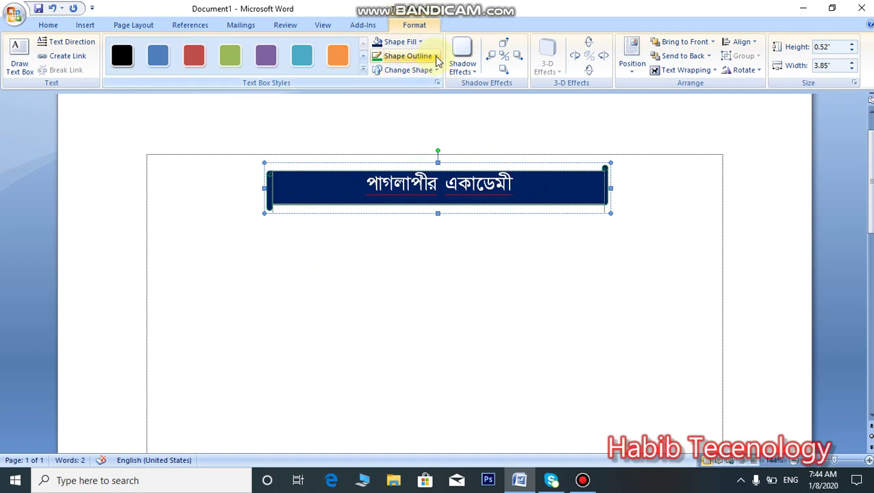
pyautogui.click(436, 58)
pyautogui.moveTo(406, 197)
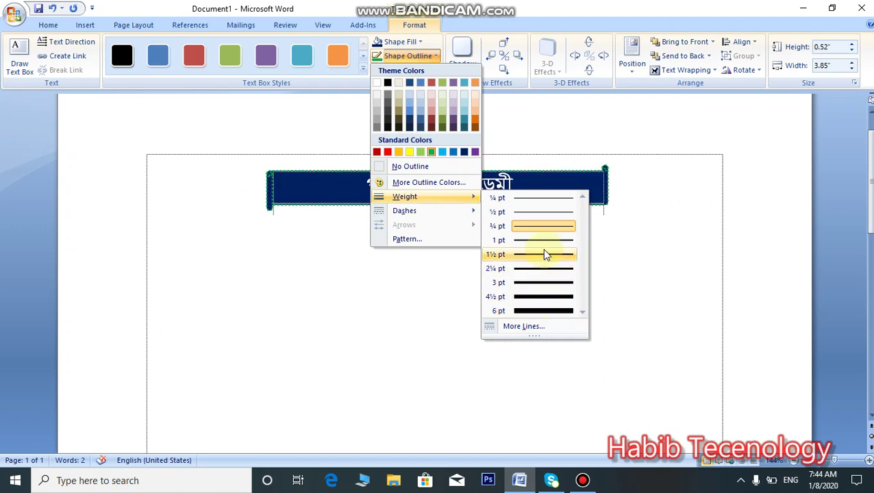
pyautogui.click(552, 312)
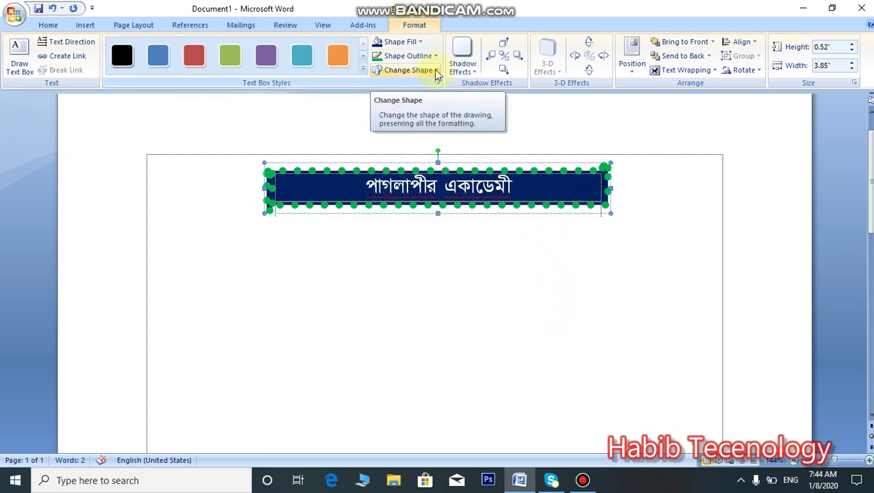
pyautogui.click(436, 71)
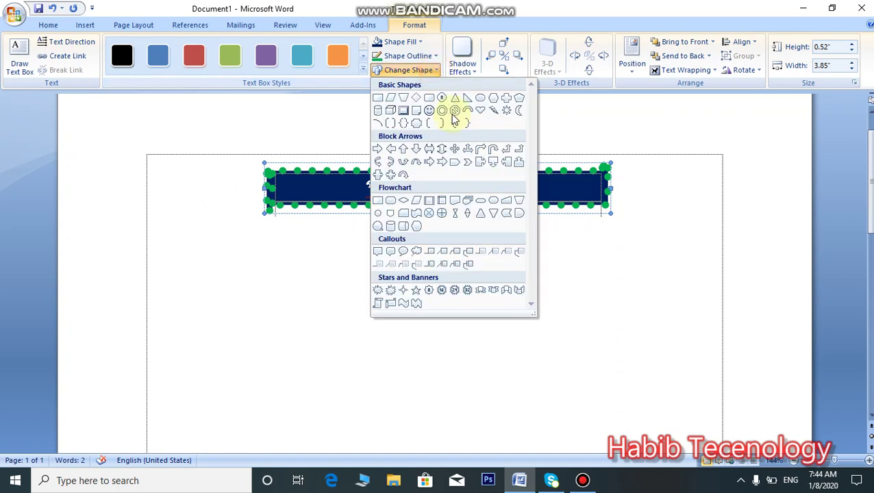
pyautogui.click(436, 56)
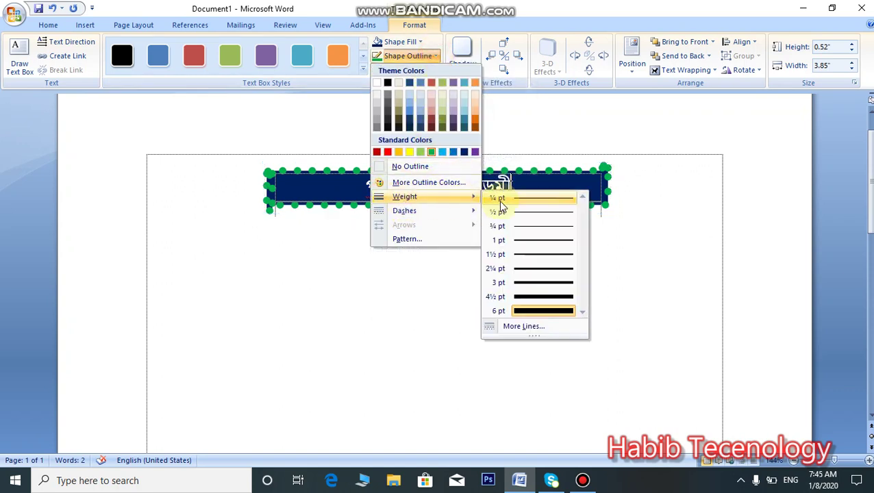
pyautogui.click(529, 202)
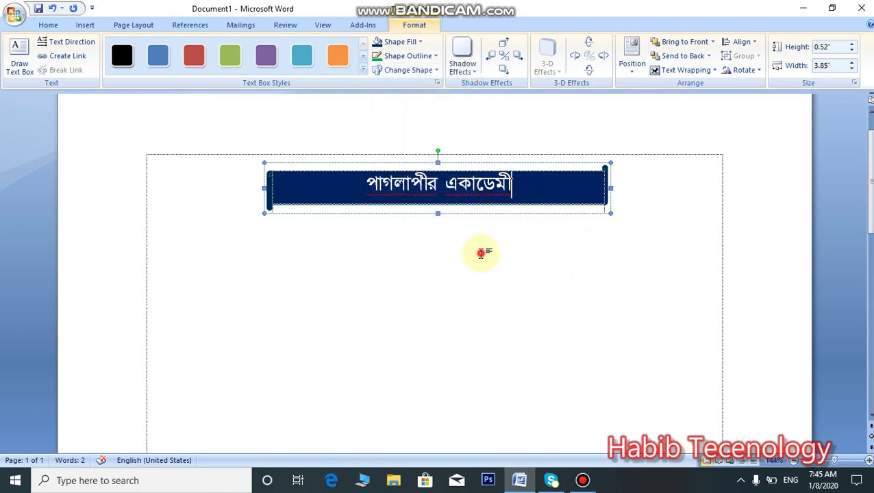
pyautogui.click(482, 251)
pyautogui.click(560, 185)
pyautogui.click(474, 257)
pyautogui.click(518, 190)
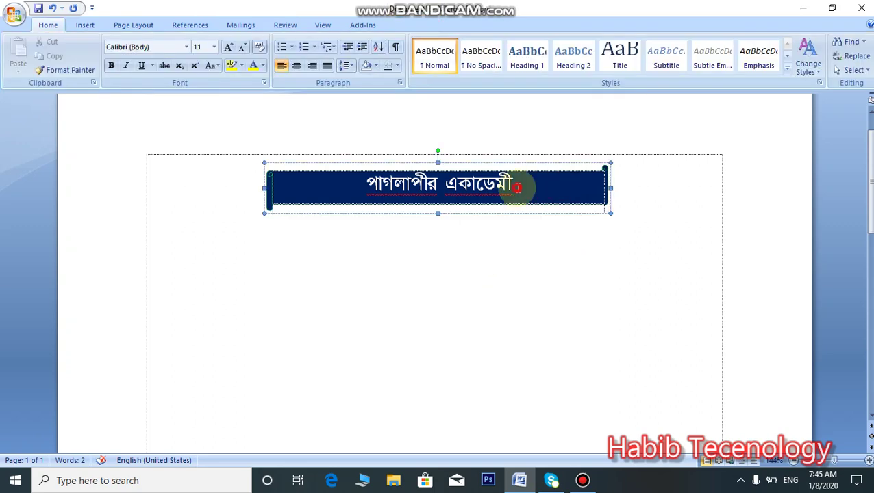
pyautogui.click(512, 295)
pyautogui.click(543, 216)
pyautogui.click(552, 270)
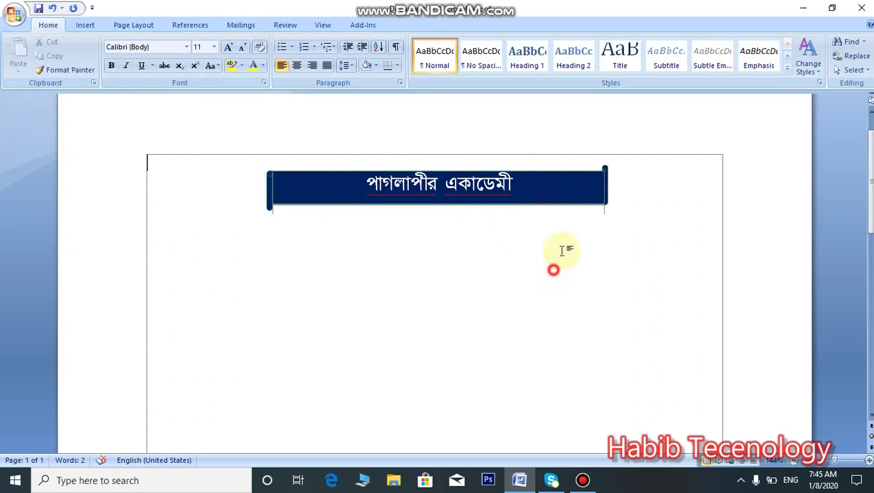